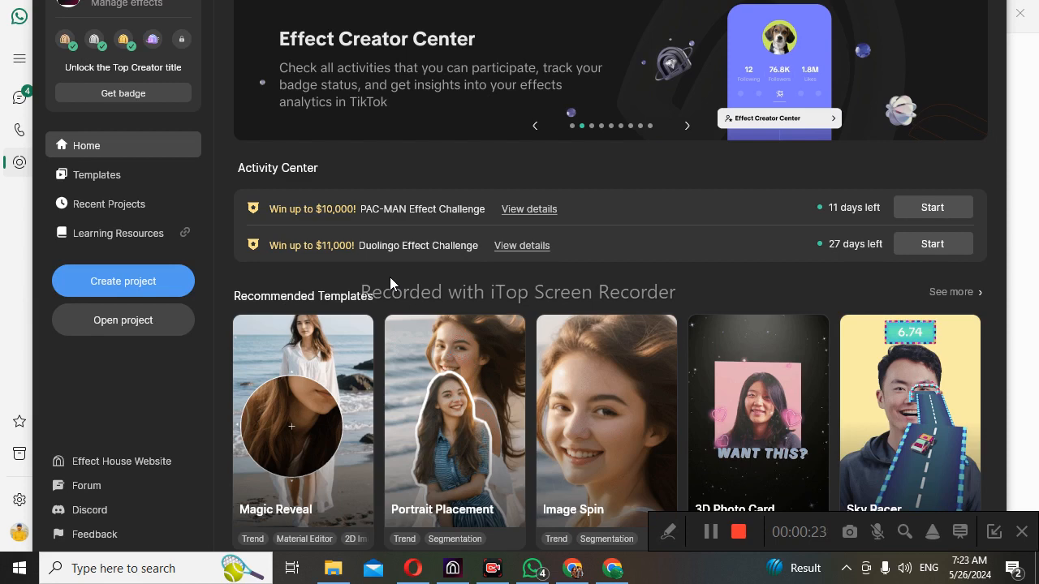
Create a new project and dock the floating Preview and Visual Scripting windows into the main layout.
{"action": "left_click", "coordinate": [117, 287]}
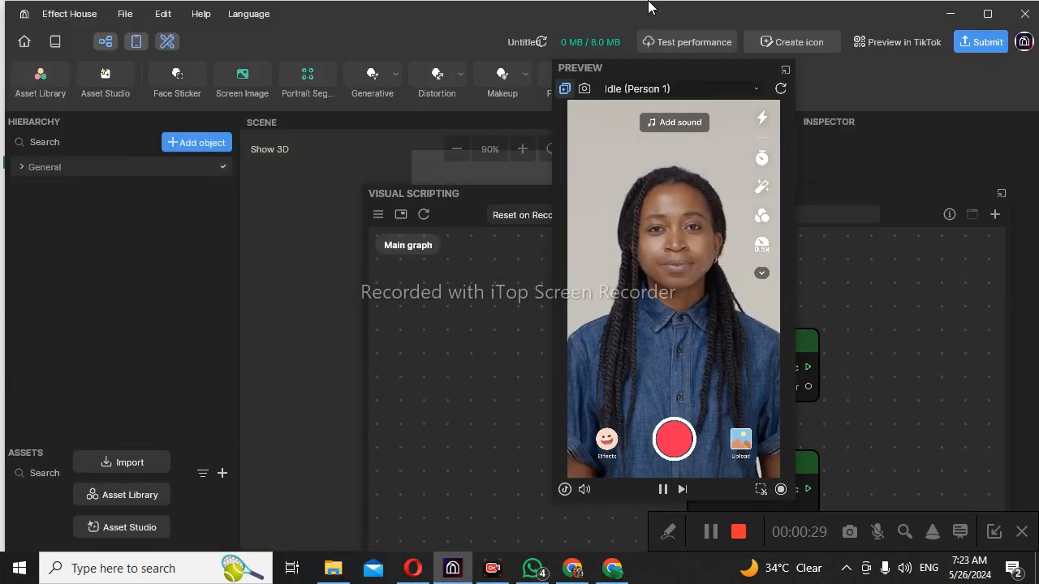
{"action": "left_click", "coordinate": [785, 75]}
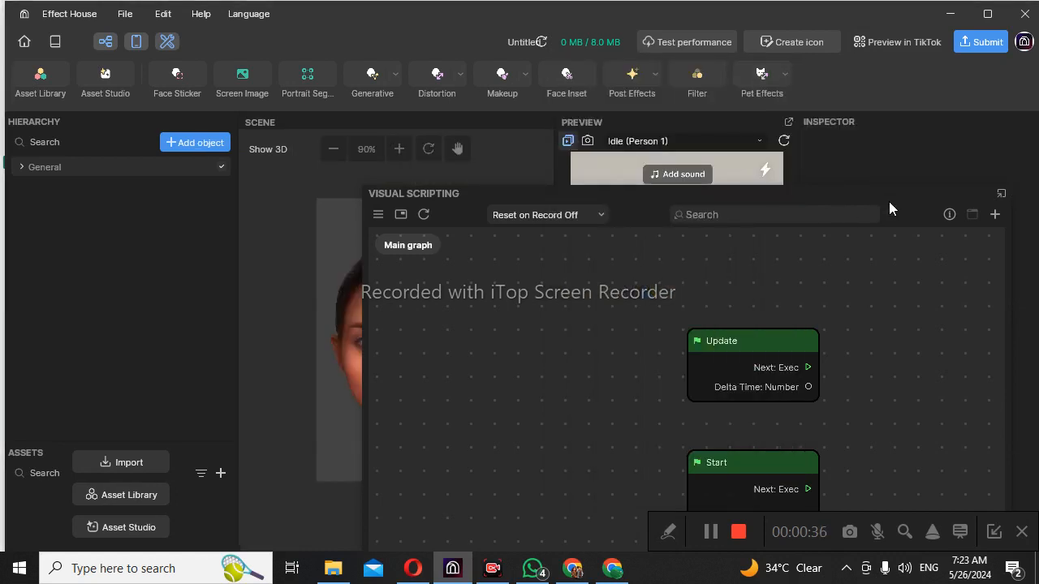
{"action": "left_click_drag", "start_coordinate": [889, 201], "coordinate": [585, 142]}
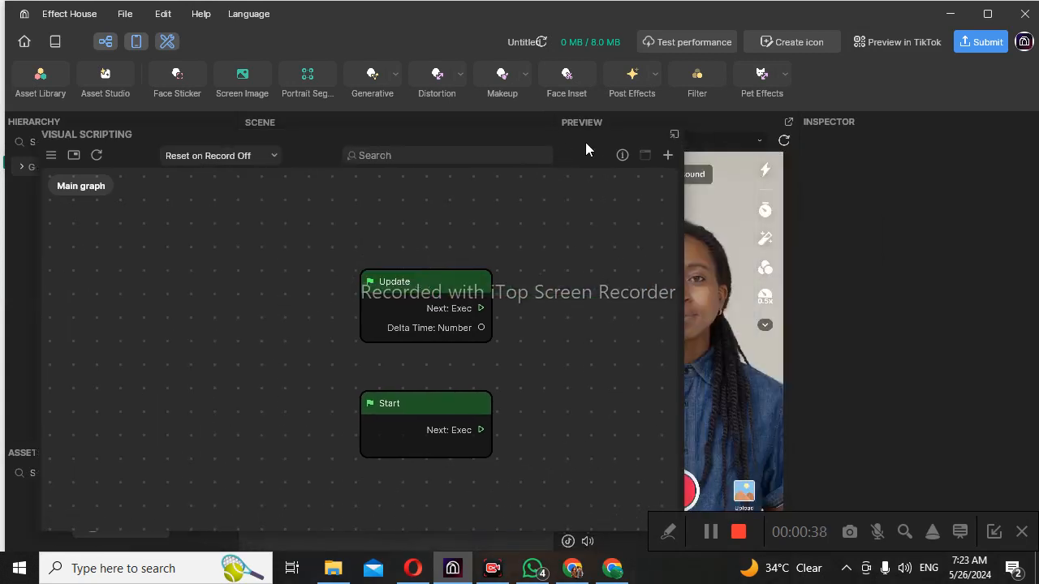
{"action": "left_click", "coordinate": [674, 135]}
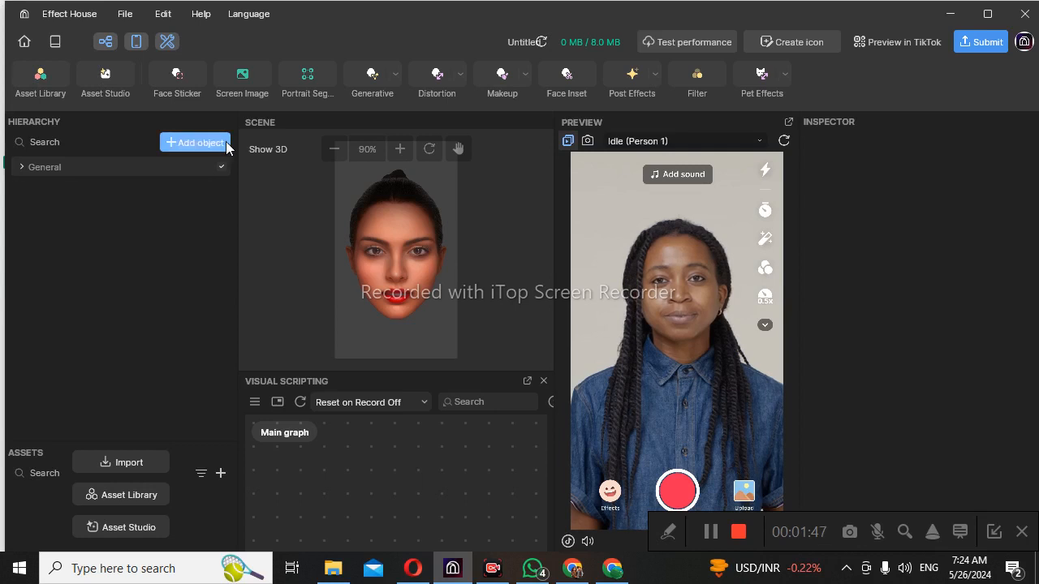
Add a Screen Image object from the 2D category to the hierarchy.
{"action": "left_click", "coordinate": [201, 142]}
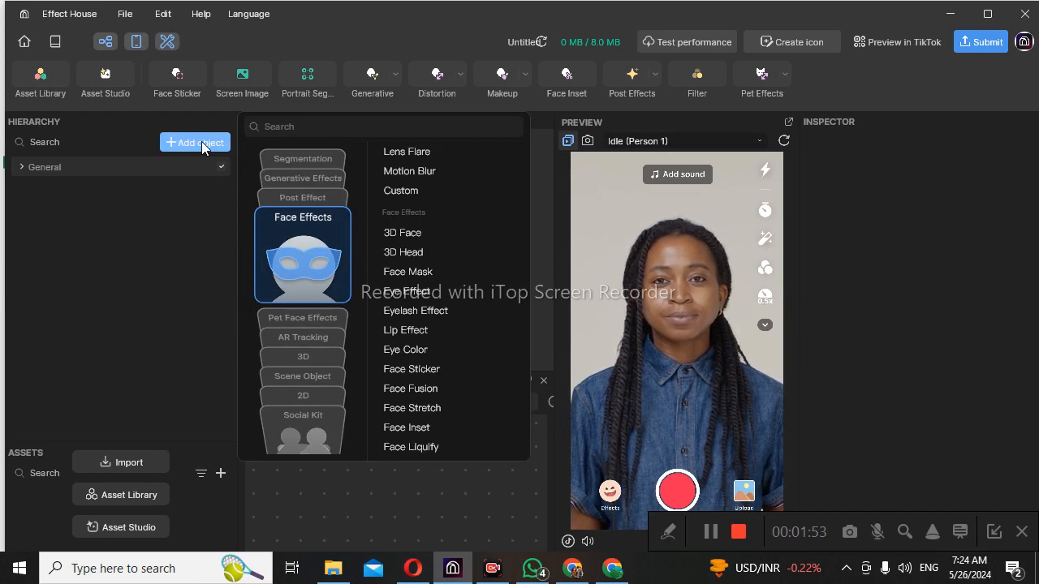
{"action": "left_click", "coordinate": [327, 377]}
{"action": "left_click", "coordinate": [321, 393]}
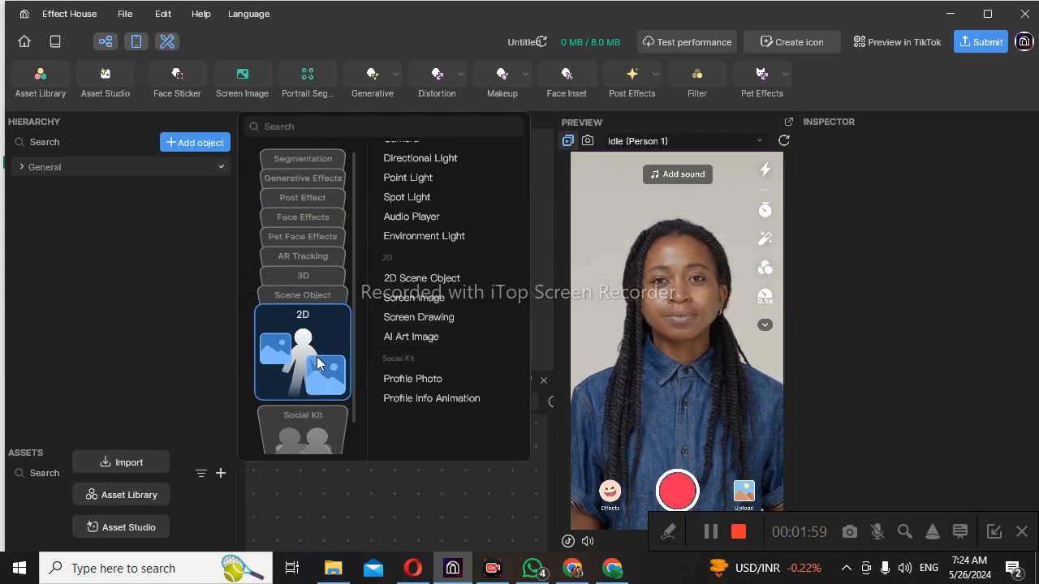
{"action": "left_click", "coordinate": [436, 295]}
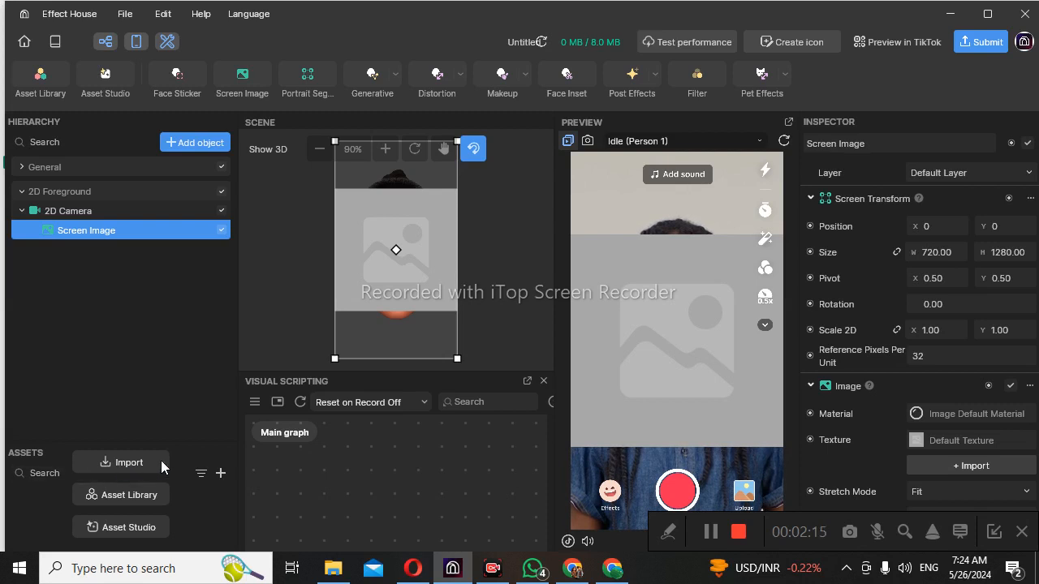
Import the picture file "image" from the computer's Desktop folder into the project assets.
{"action": "left_click", "coordinate": [220, 471]}
{"action": "mouse_move", "coordinate": [341, 460]}
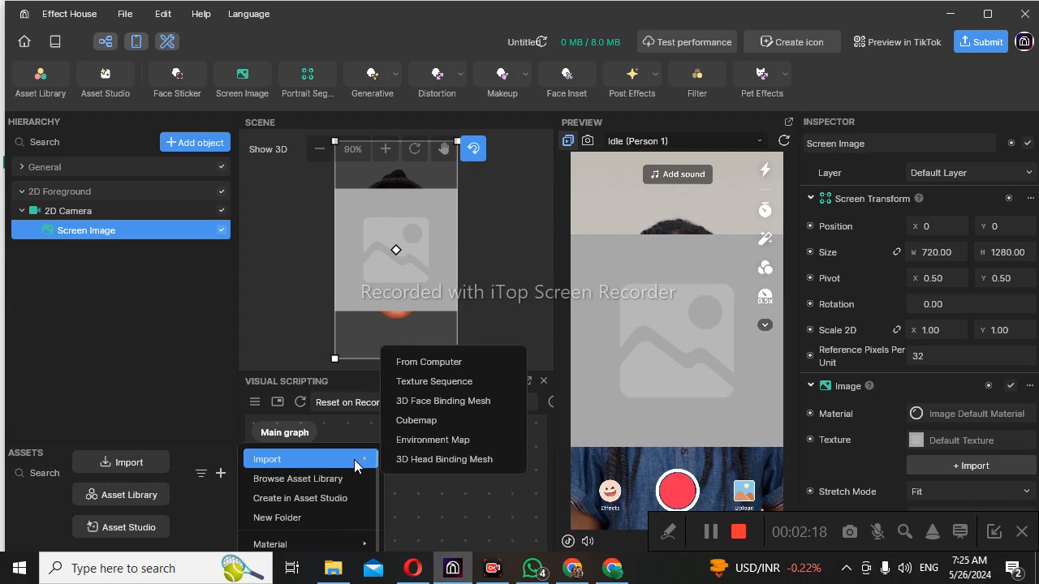
{"action": "left_click", "coordinate": [441, 362]}
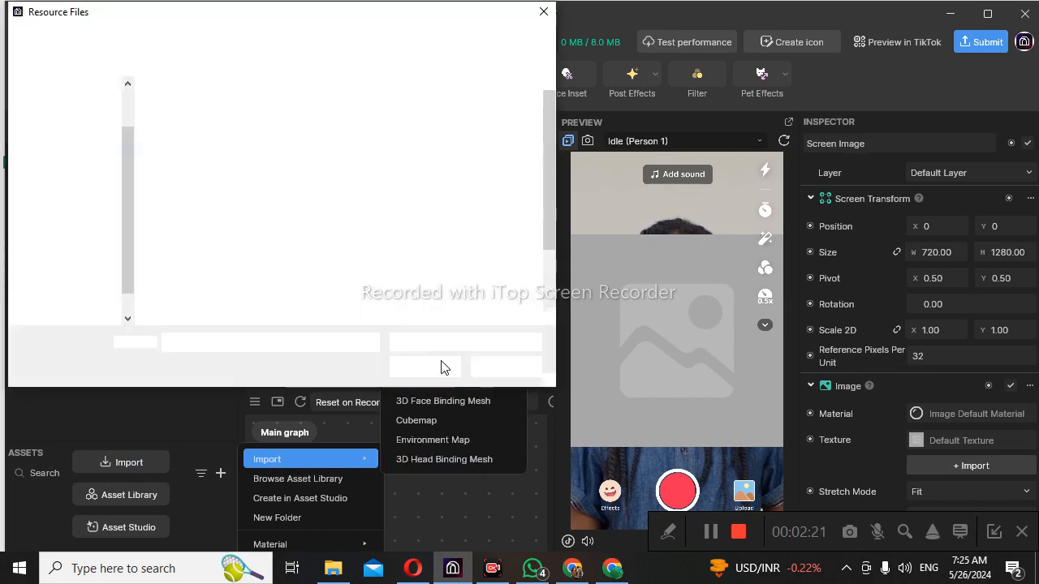
{"action": "left_click", "coordinate": [438, 258]}
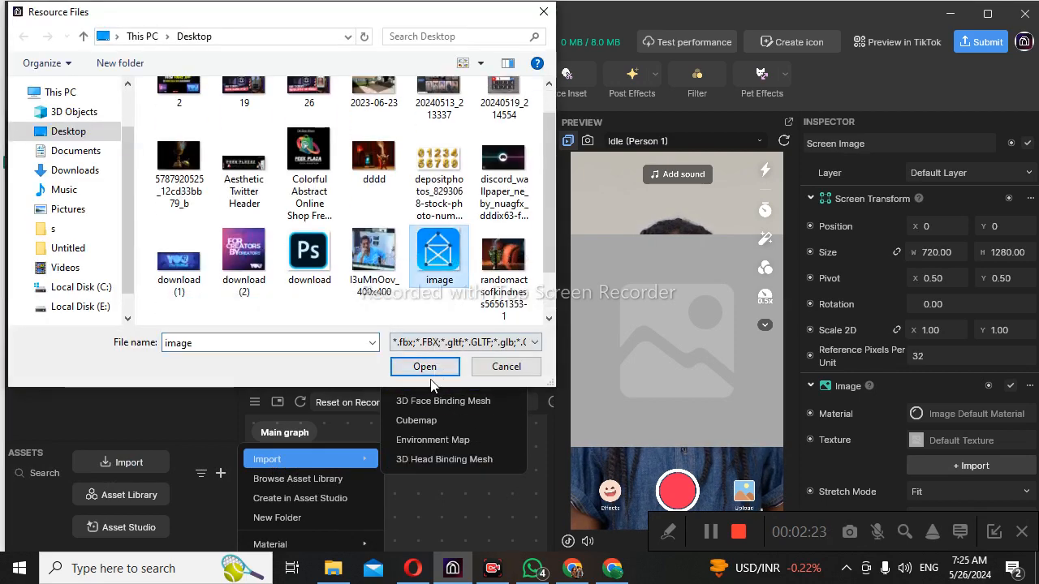
{"action": "left_click", "coordinate": [430, 366]}
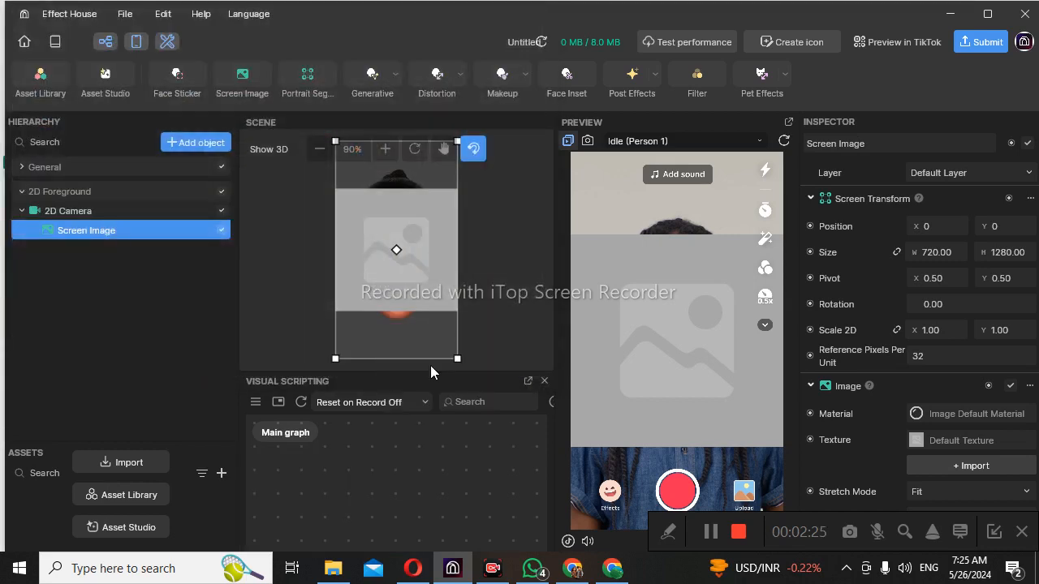
Assign the imported "image" texture to the Screen Image object.
{"action": "left_click", "coordinate": [927, 438]}
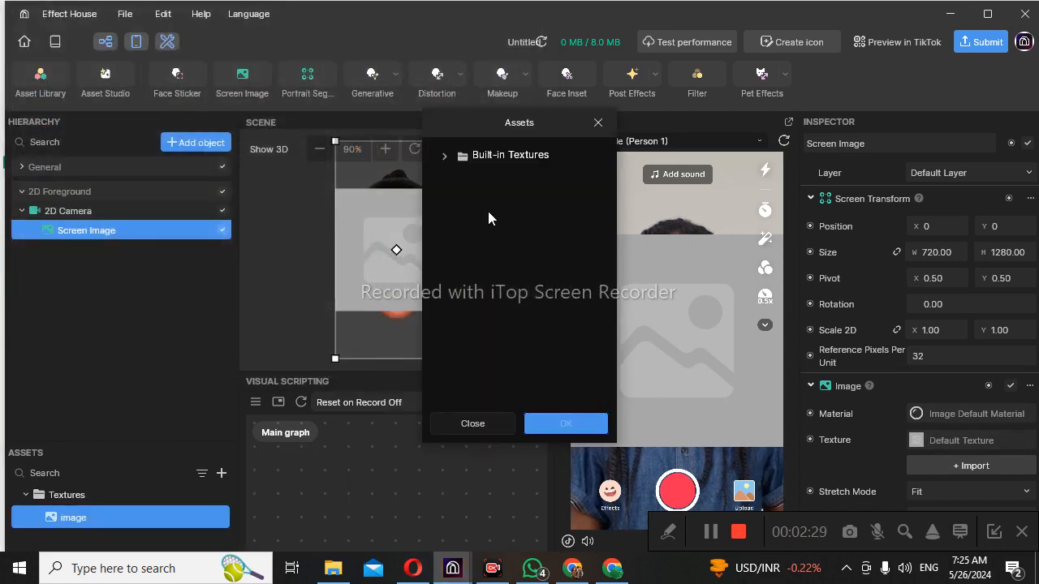
{"action": "left_click", "coordinate": [598, 123]}
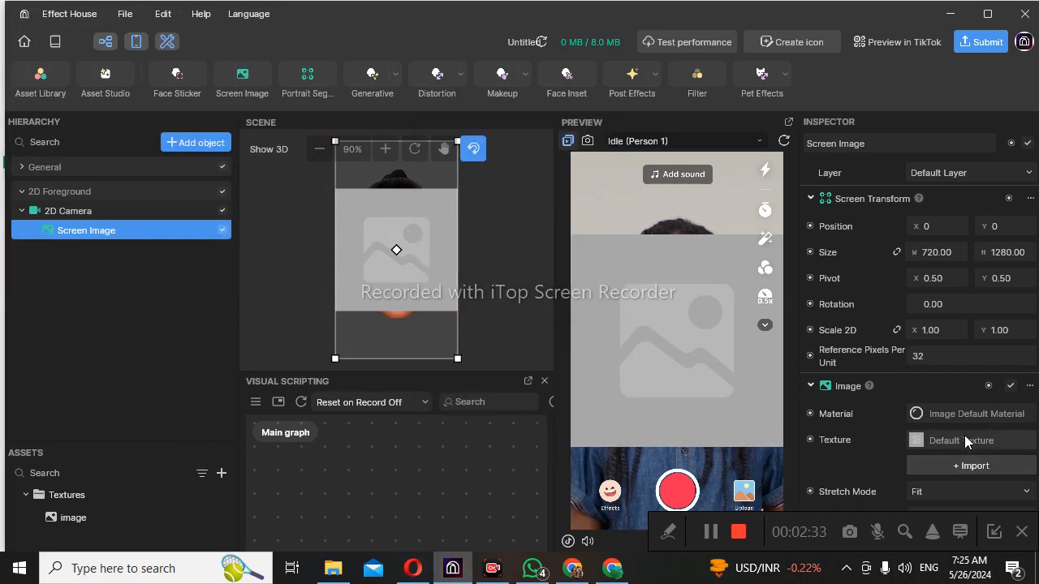
{"action": "left_click", "coordinate": [965, 436]}
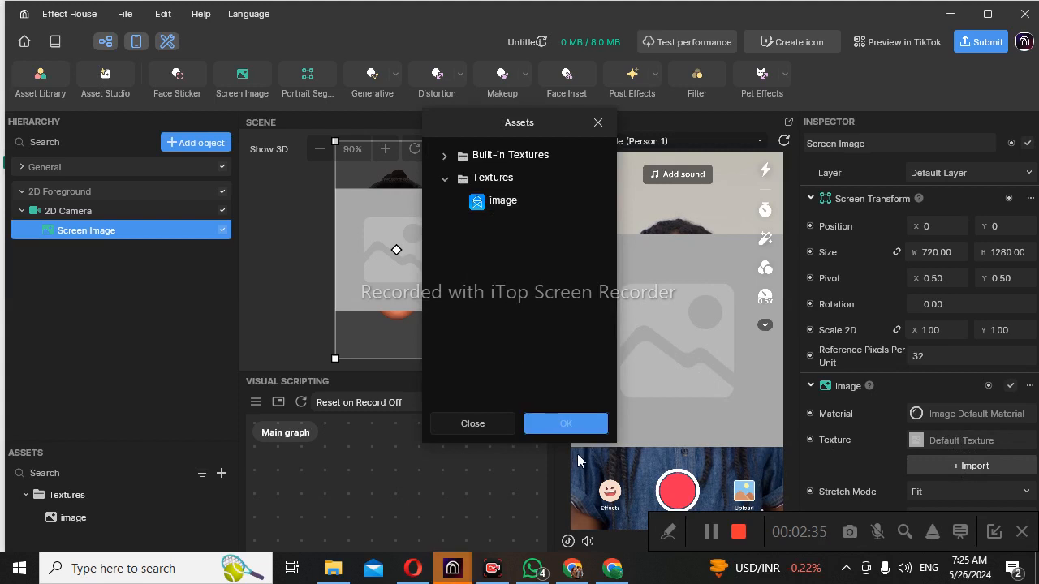
{"action": "left_click", "coordinate": [503, 200]}
{"action": "left_click", "coordinate": [576, 426]}
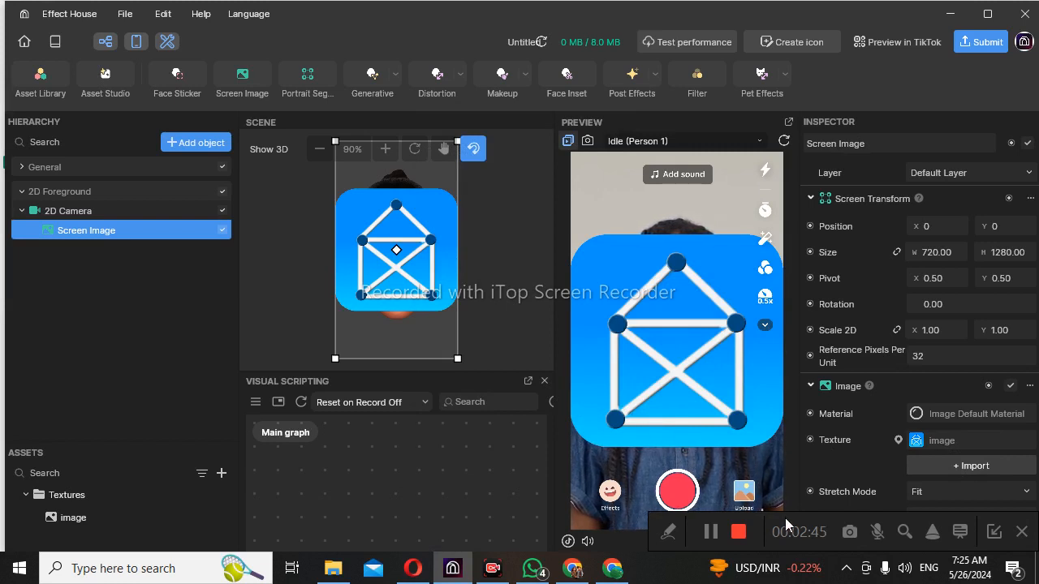
{"action": "scroll", "coordinate": [868, 382], "scroll_direction": "down", "scroll_amount": 3}
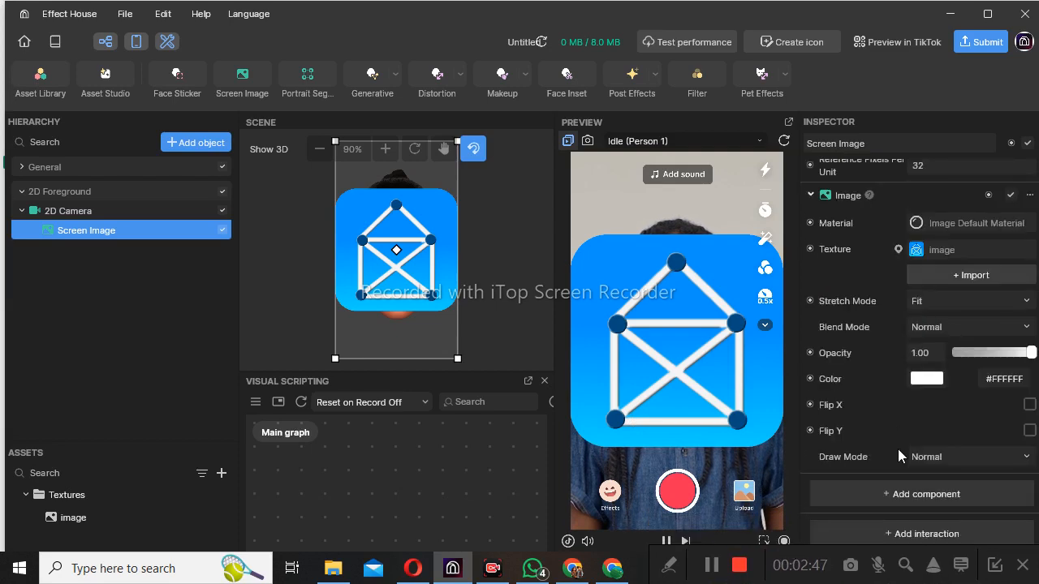
{"action": "left_click", "coordinate": [913, 535]}
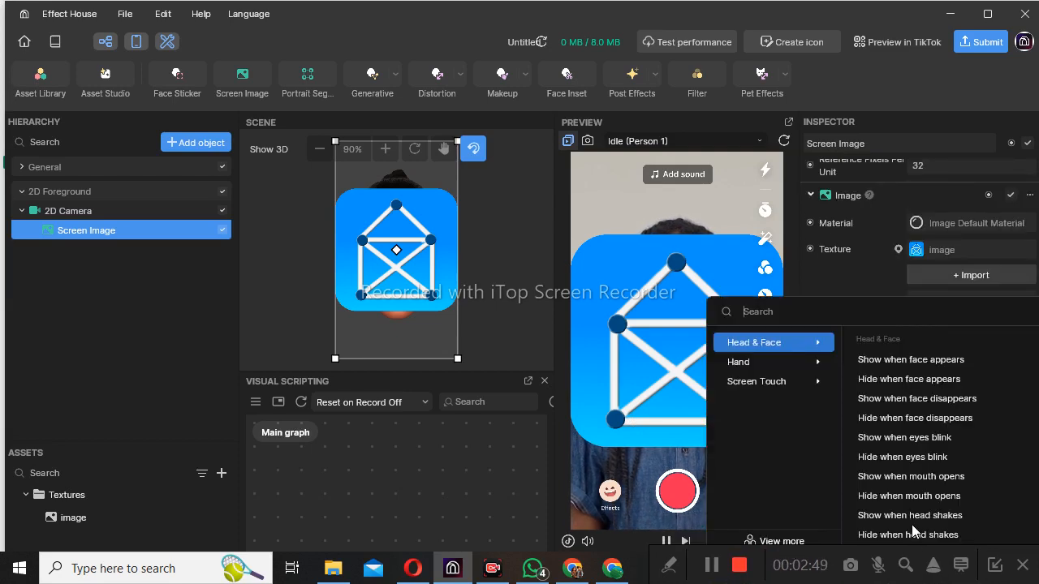
{"action": "left_click", "coordinate": [807, 386]}
{"action": "scroll", "coordinate": [914, 478], "scroll_direction": "down", "scroll_amount": 2}
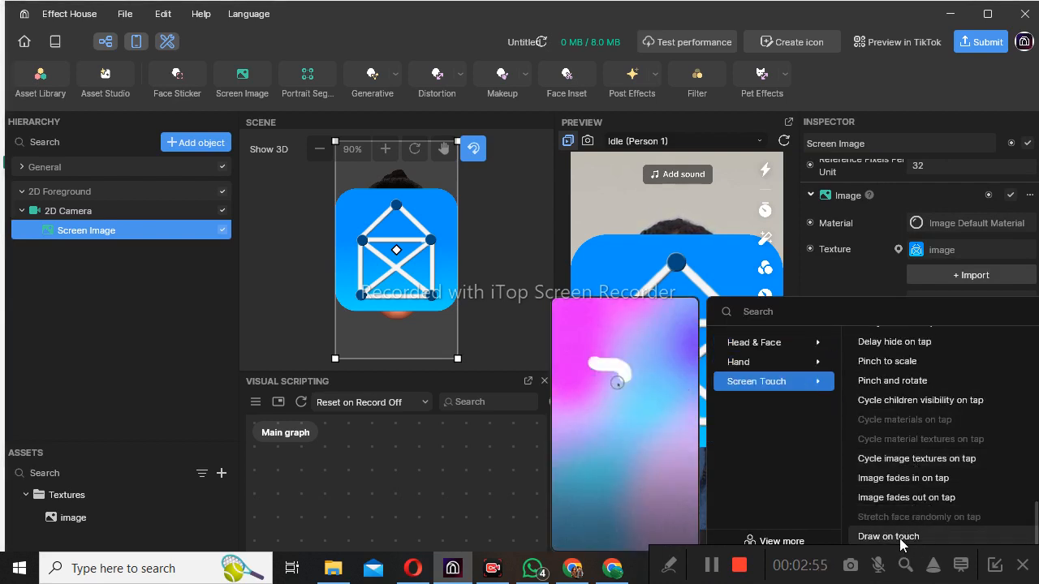
{"action": "left_click", "coordinate": [97, 279]}
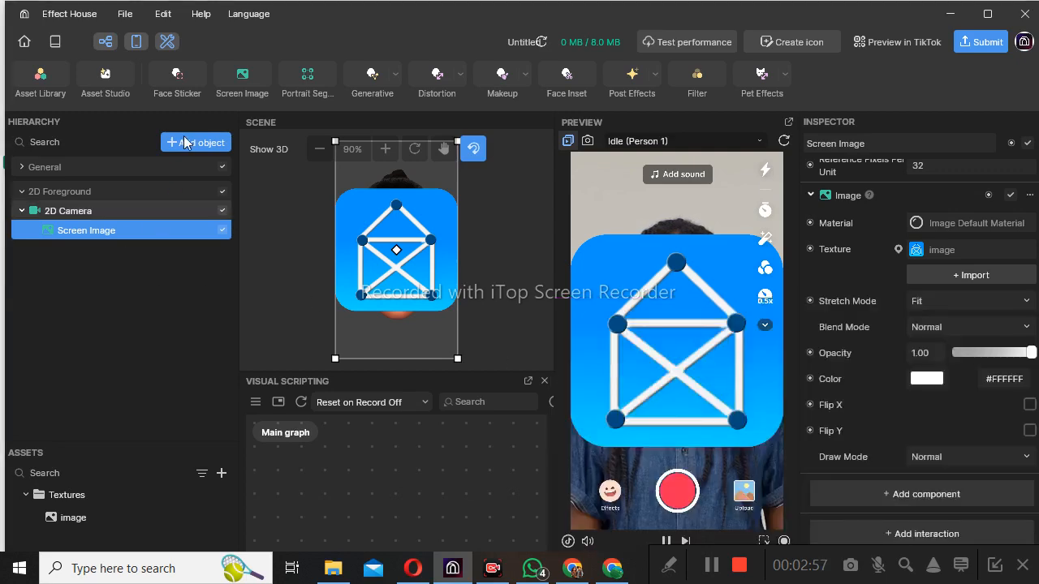
Add a 2D Screen Drawing object and float the Visual Scripting graph clear of the preview.
{"action": "left_click", "coordinate": [185, 143]}
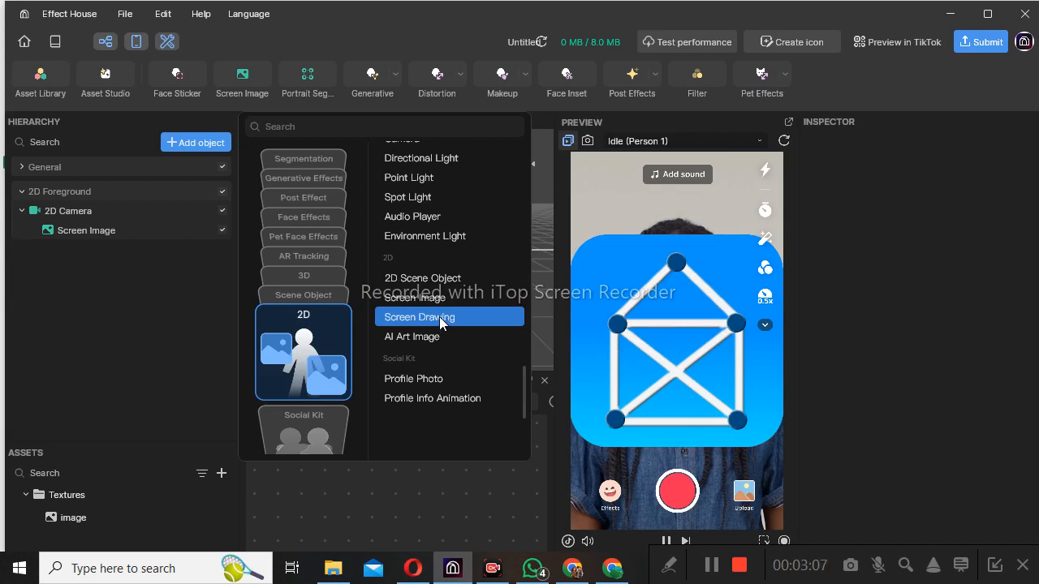
{"action": "left_click", "coordinate": [439, 316]}
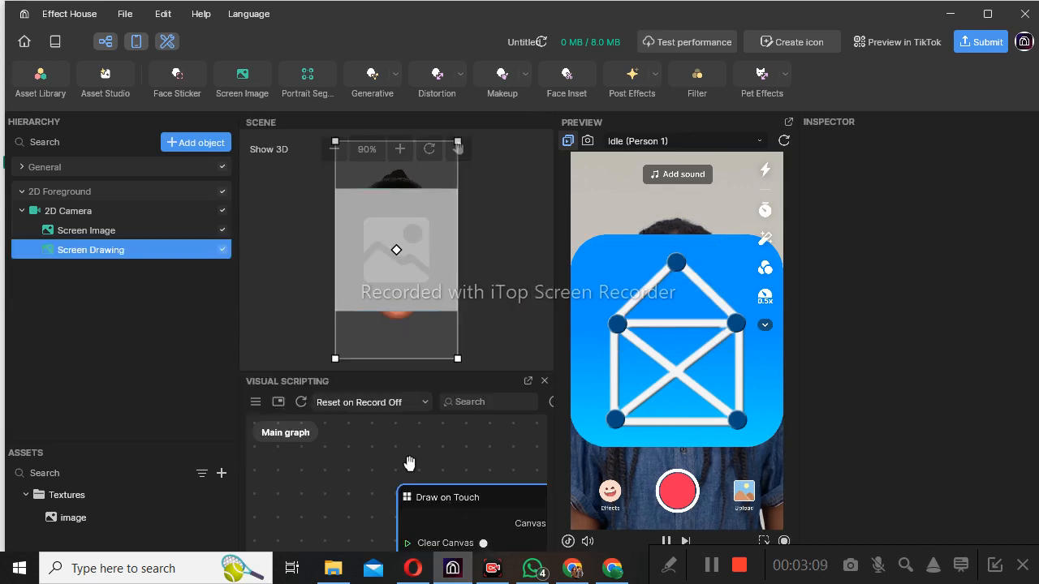
{"action": "left_click", "coordinate": [528, 382]}
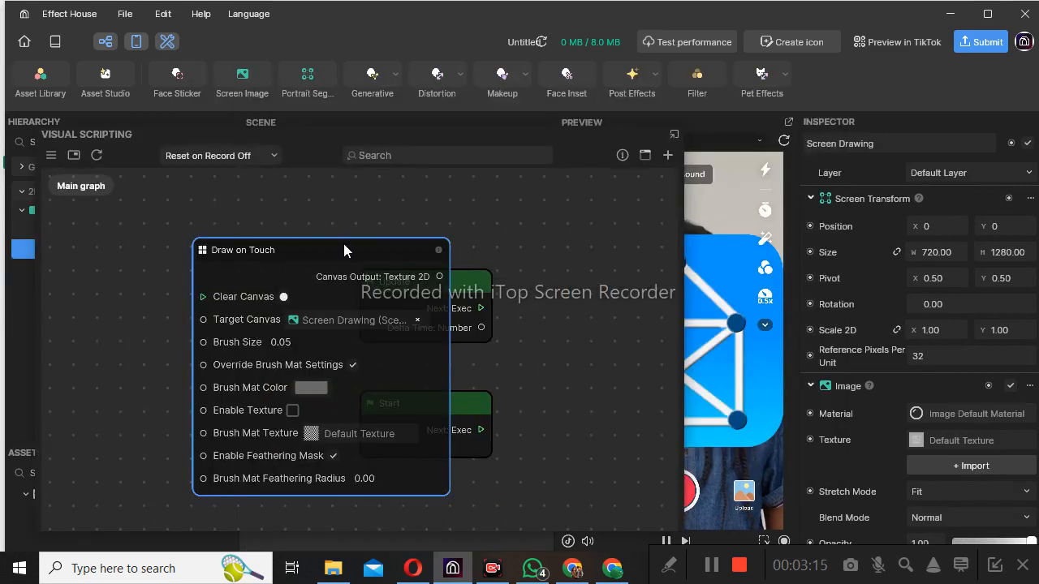
{"action": "left_click_drag", "start_coordinate": [566, 138], "coordinate": [404, 134]}
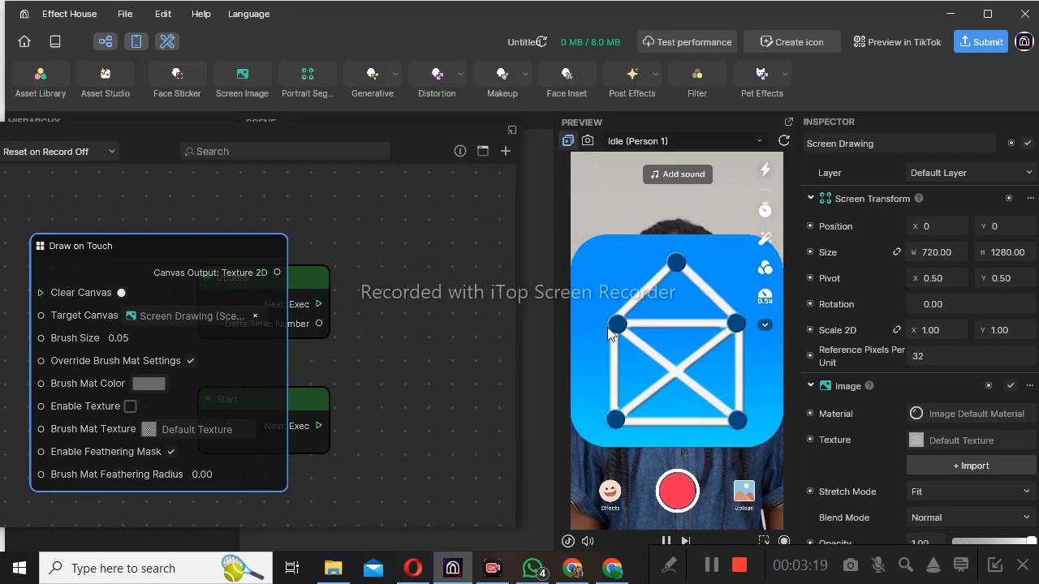
Test the drawing brush by painting several strokes and dots over the picture in the preview.
{"action": "left_click_drag", "start_coordinate": [643, 290], "coordinate": [691, 260]}
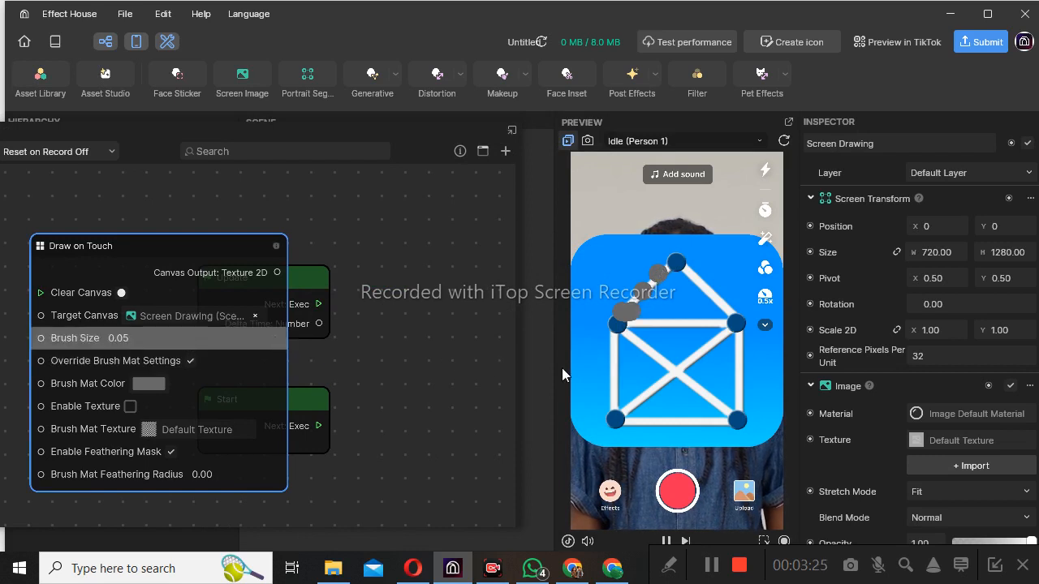
{"action": "left_click", "coordinate": [722, 373]}
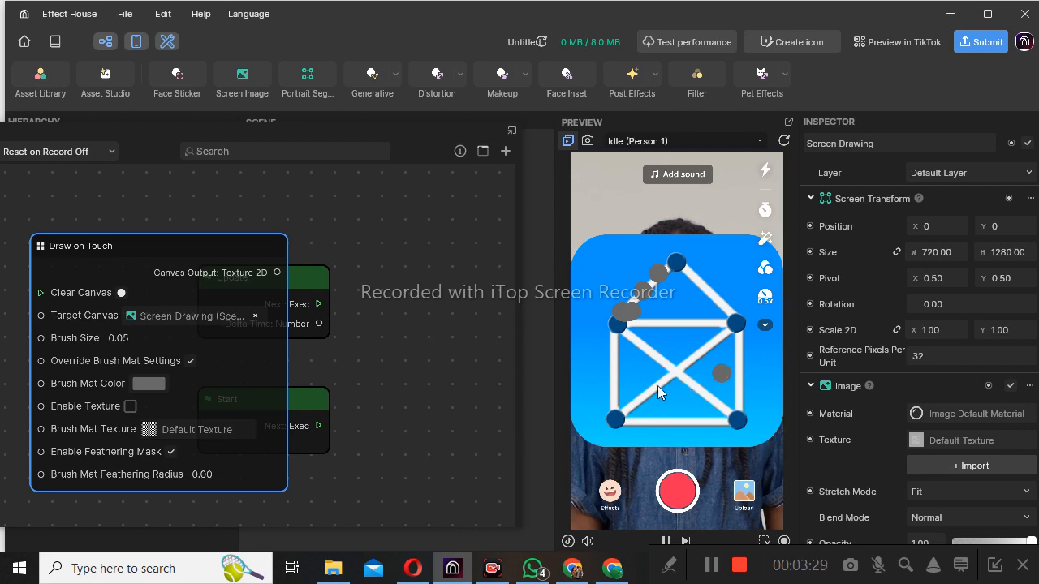
{"action": "left_click", "coordinate": [631, 389]}
{"action": "mouse_move", "coordinate": [638, 291]}
{"action": "left_mouse_down"}
{"action": "mouse_move", "coordinate": [646, 264]}
{"action": "mouse_move", "coordinate": [680, 378]}
{"action": "left_mouse_up"}
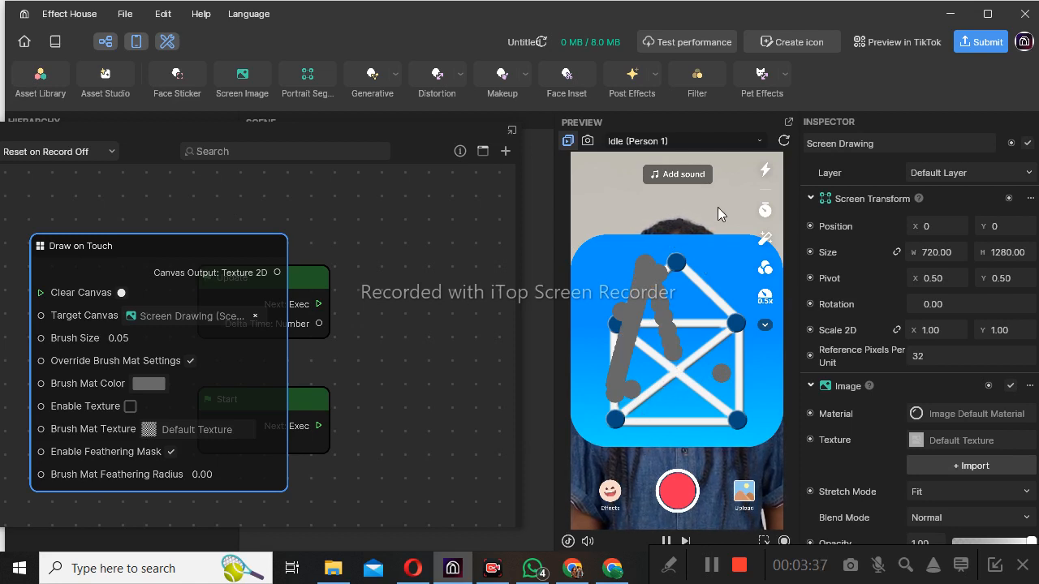
Reposition the Draw on Touch node in the graph and move the Visual Scripting window clear of the hierarchy.
{"action": "left_click_drag", "start_coordinate": [205, 243], "coordinate": [314, 216]}
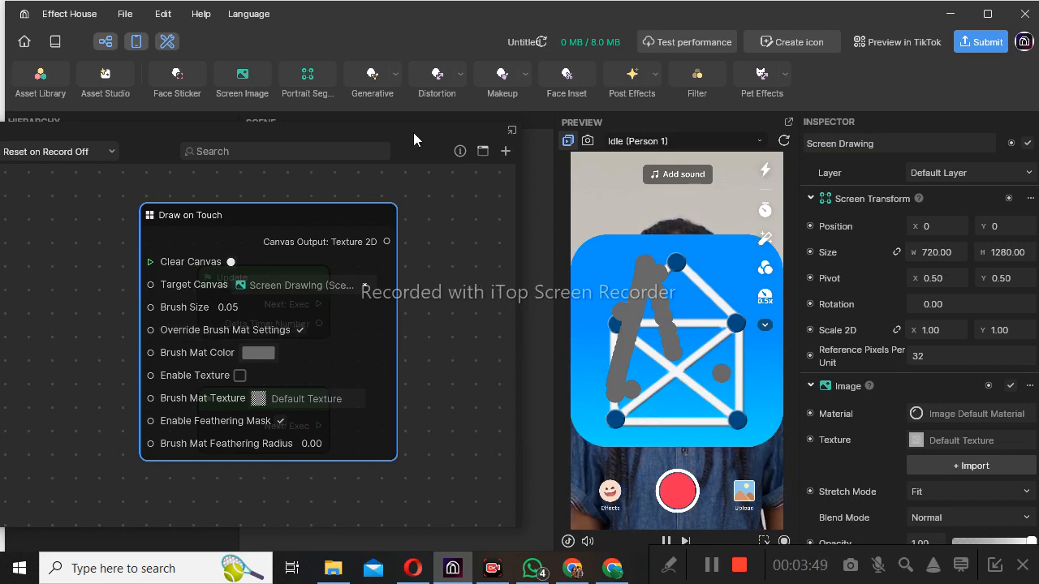
{"action": "left_click_drag", "start_coordinate": [413, 132], "coordinate": [754, 155]}
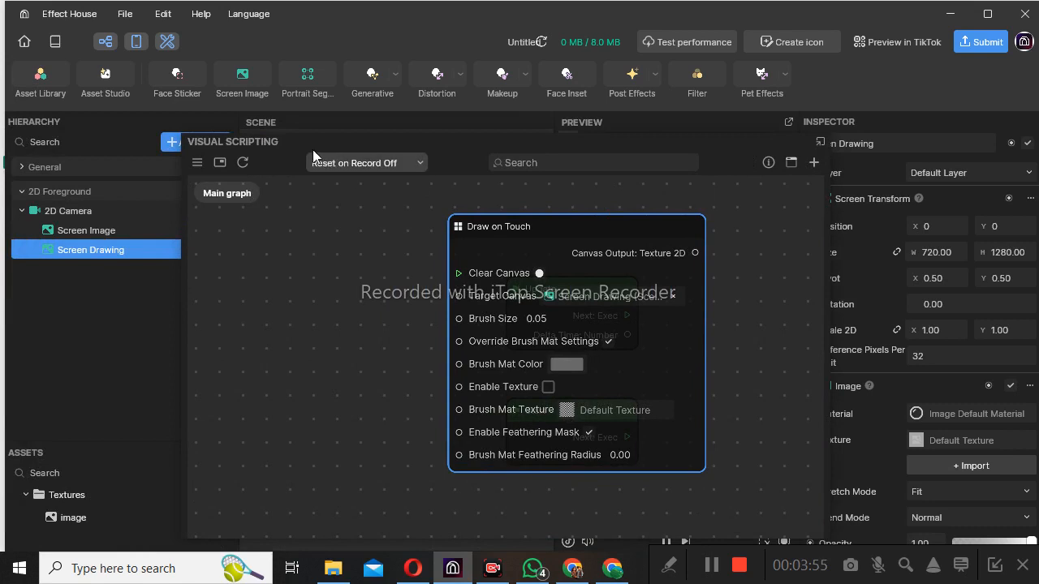
{"action": "left_click_drag", "start_coordinate": [296, 147], "coordinate": [425, 143]}
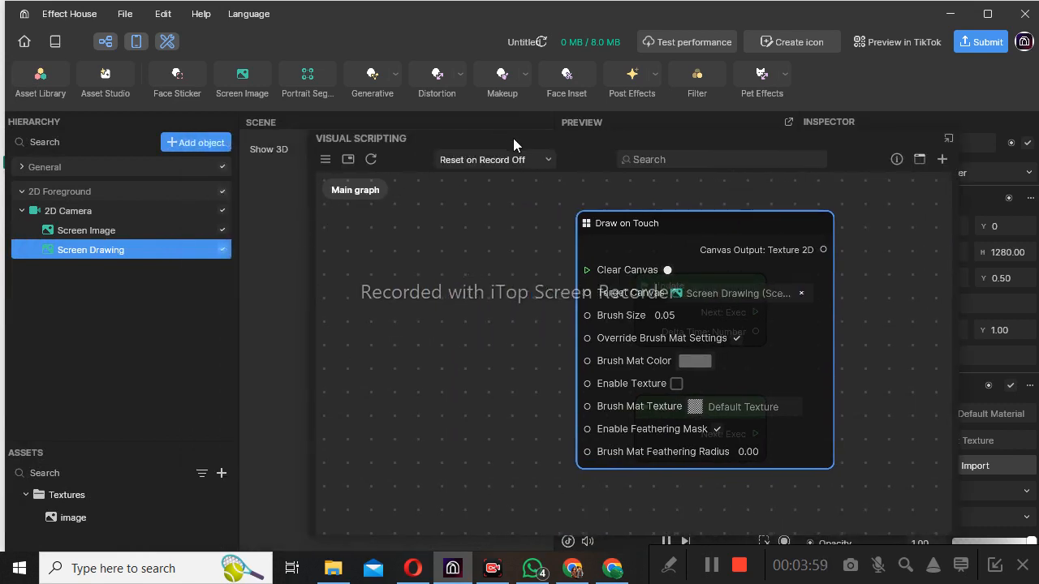
{"action": "left_click_drag", "start_coordinate": [516, 141], "coordinate": [511, 142]}
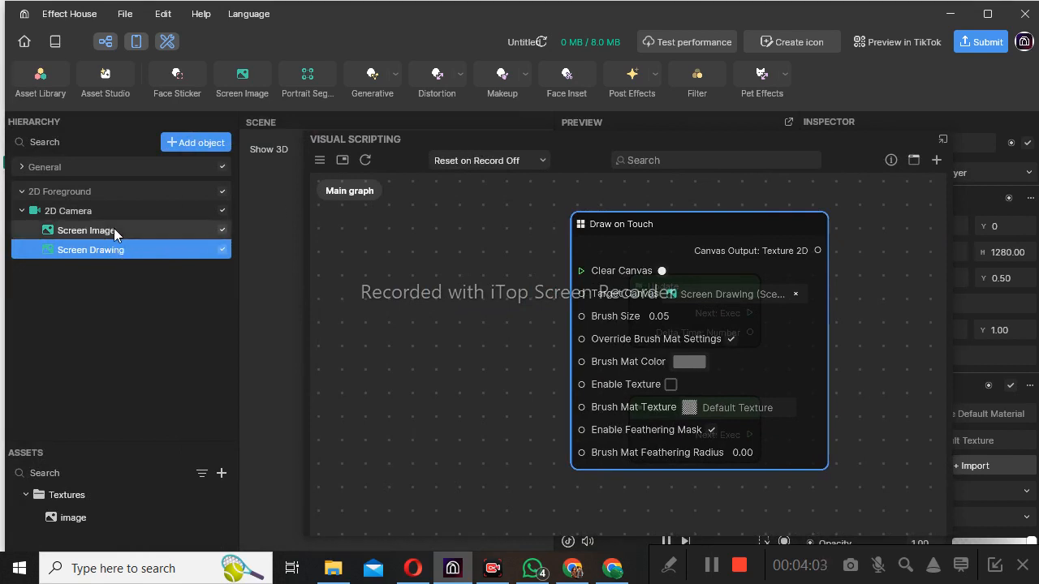
Delete the Screen Image object from the hierarchy.
{"action": "left_click", "coordinate": [144, 232]}
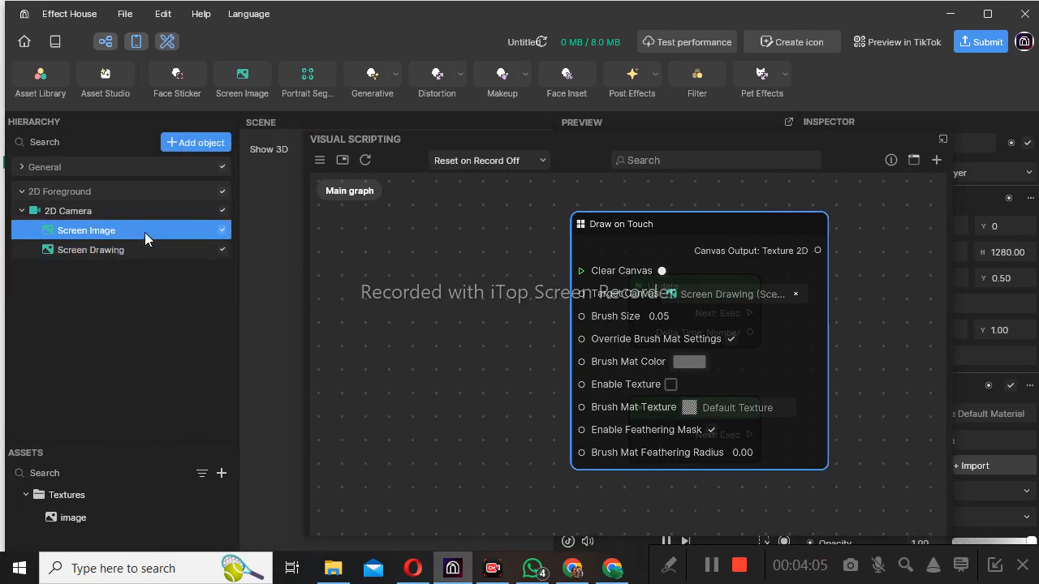
{"action": "right_click", "coordinate": [145, 233]}
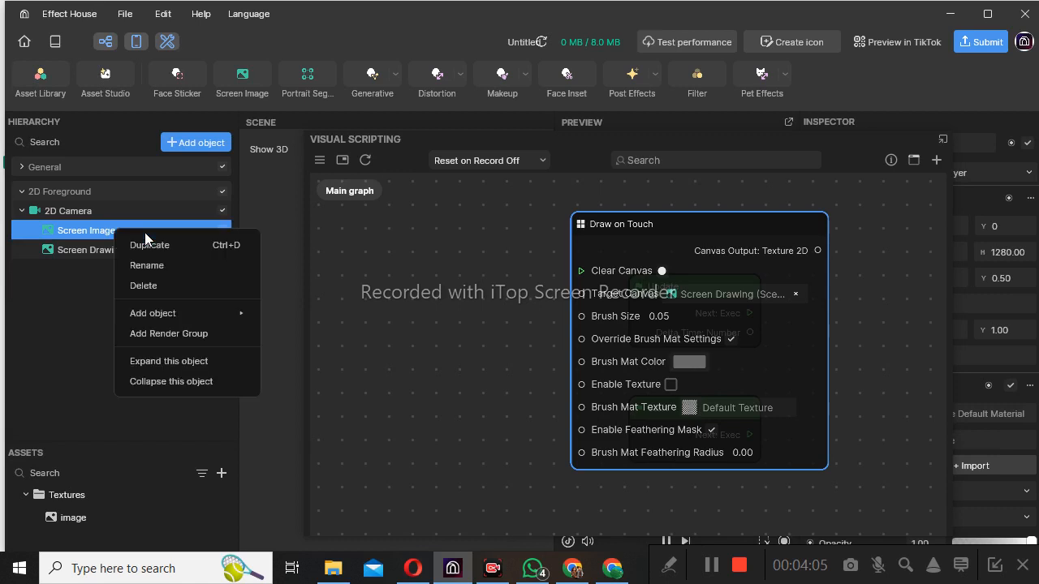
{"action": "left_click", "coordinate": [162, 289]}
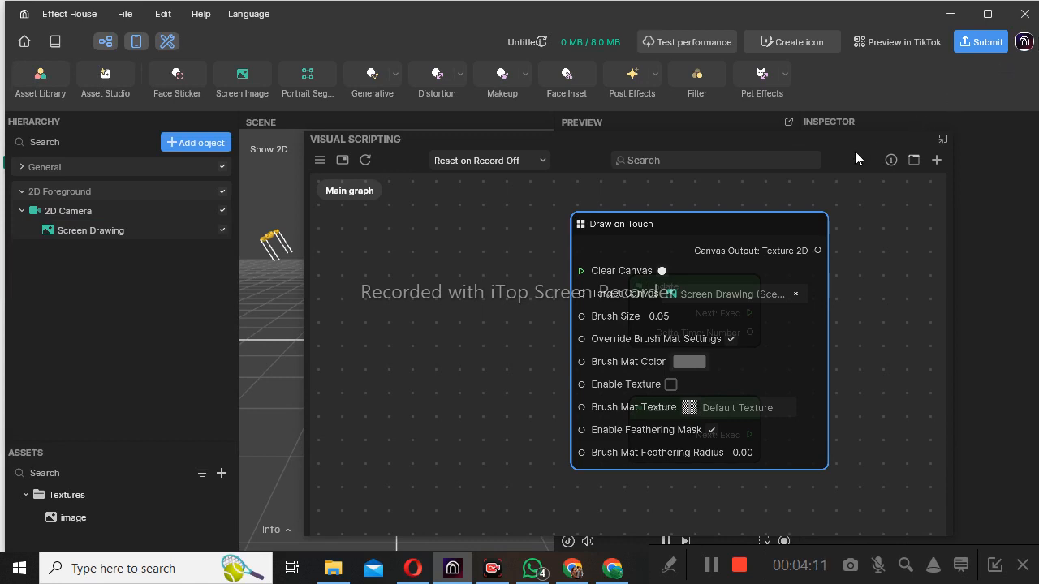
Select the Screen Drawing object in the hierarchy and dock the floating Visual Scripting window back into the layout.
{"action": "left_click_drag", "start_coordinate": [855, 151], "coordinate": [682, 212]}
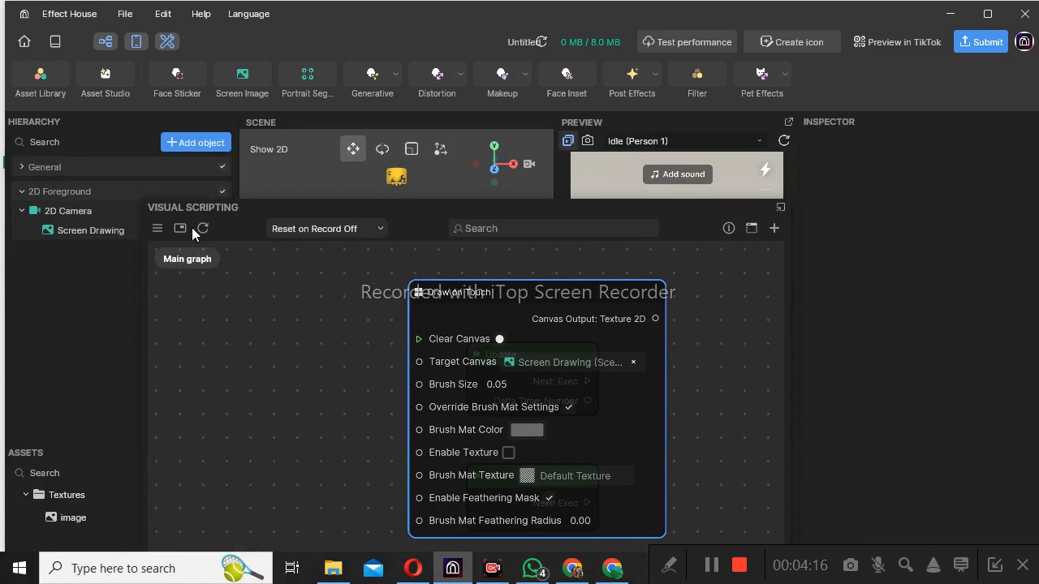
{"action": "left_click", "coordinate": [117, 229]}
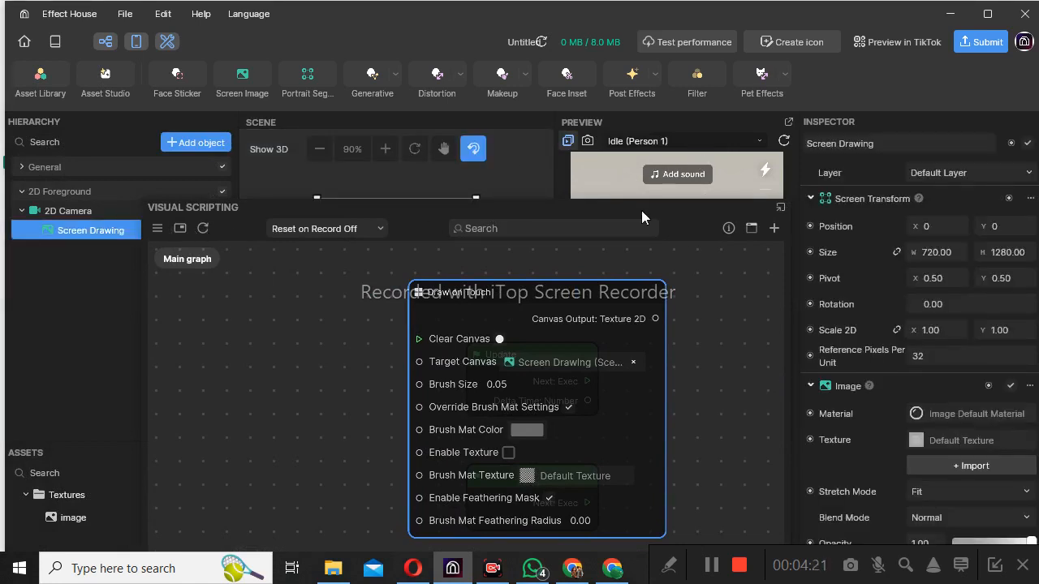
{"action": "left_click_drag", "start_coordinate": [655, 212], "coordinate": [612, 218]}
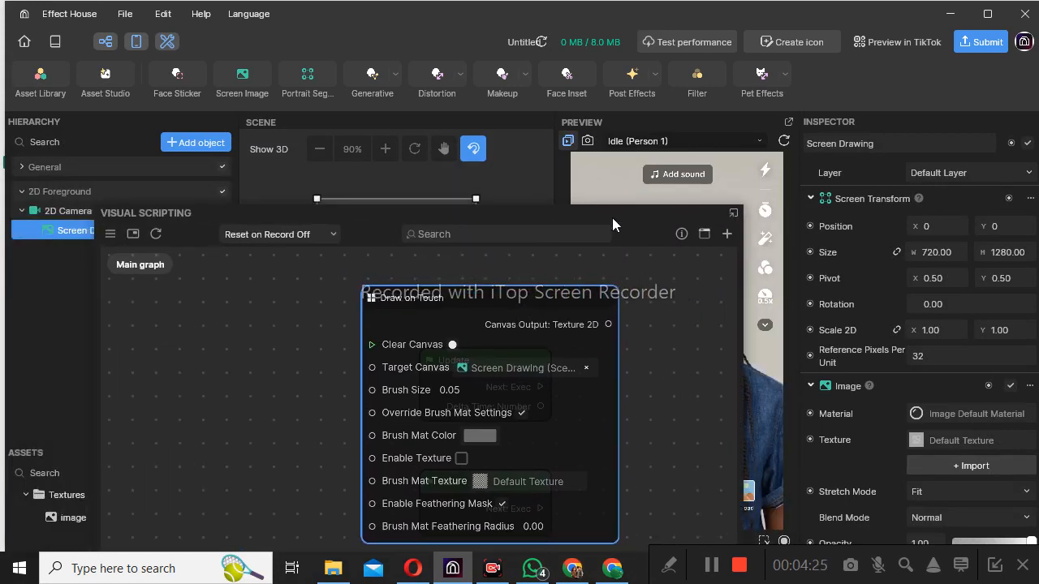
{"action": "left_click", "coordinate": [733, 214]}
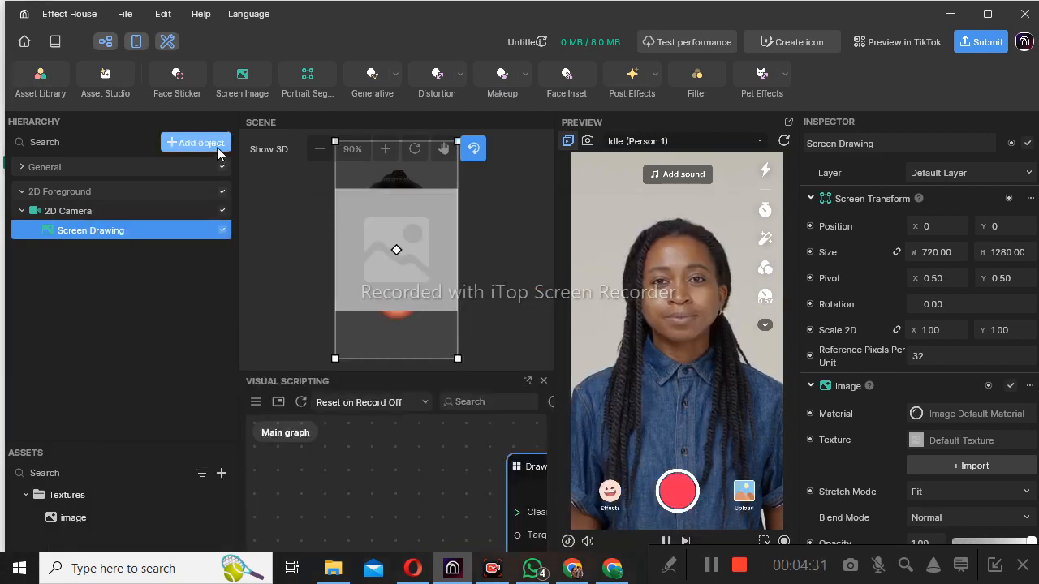
Add a Portrait Segmentation object to the hierarchy.
{"action": "left_click", "coordinate": [218, 151]}
{"action": "left_click", "coordinate": [333, 157]}
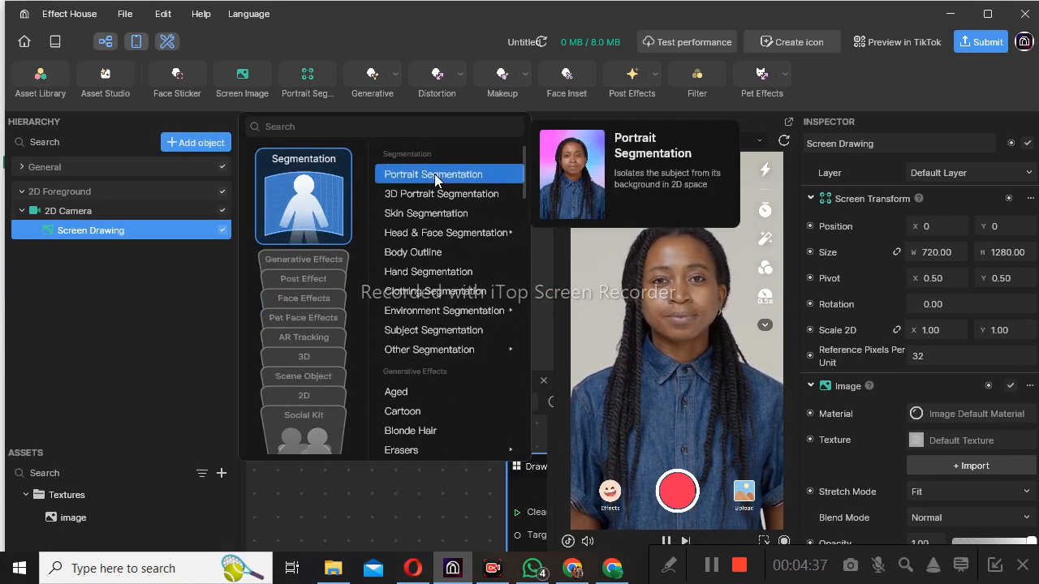
{"action": "left_click", "coordinate": [434, 174]}
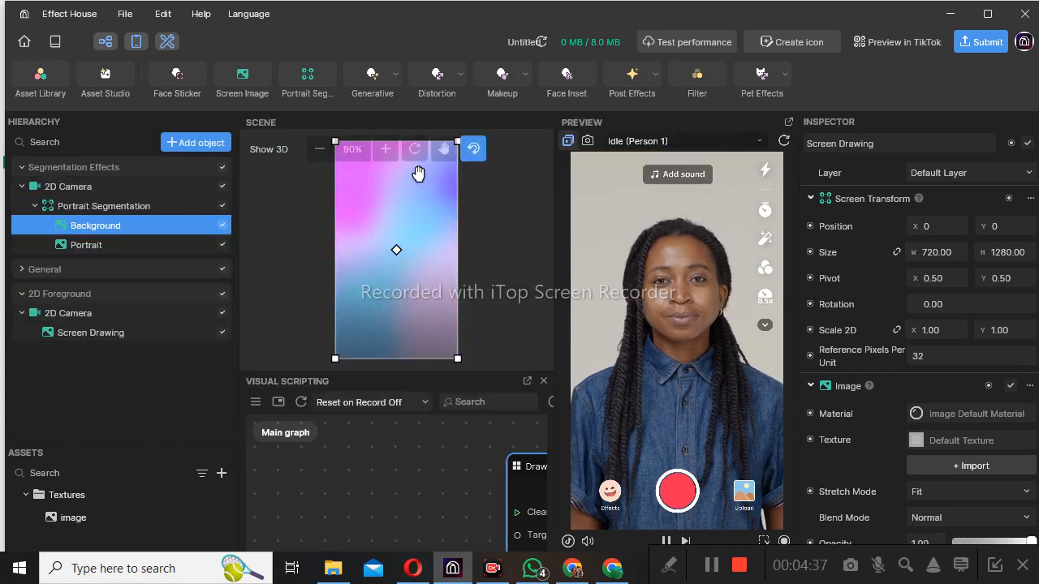
Move the Background layer below Portrait within the Portrait Segmentation group, and dismiss the driver update pop-up.
{"action": "left_click", "coordinate": [111, 244]}
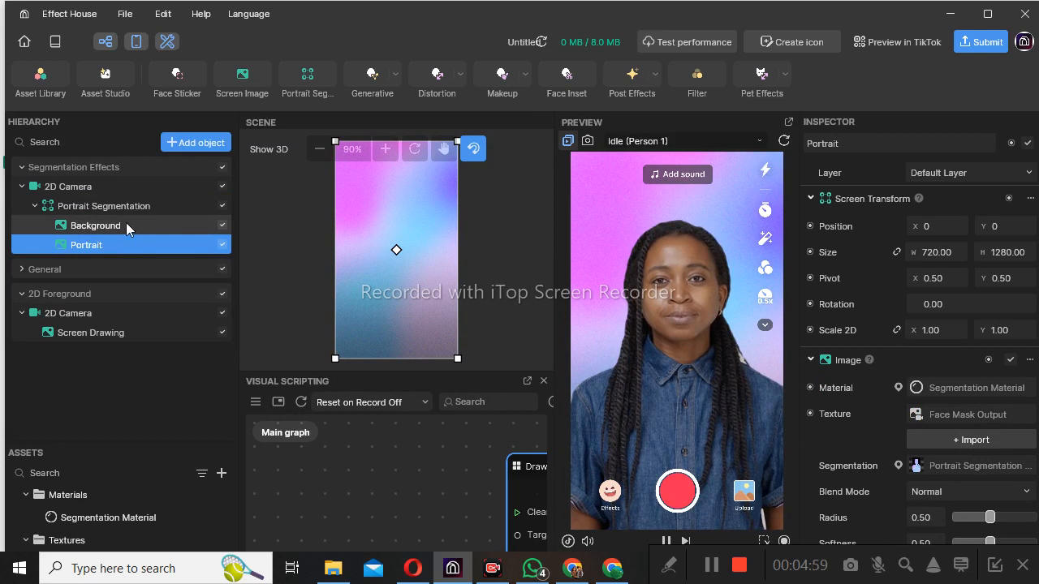
{"action": "left_click_drag", "start_coordinate": [126, 222], "coordinate": [111, 252]}
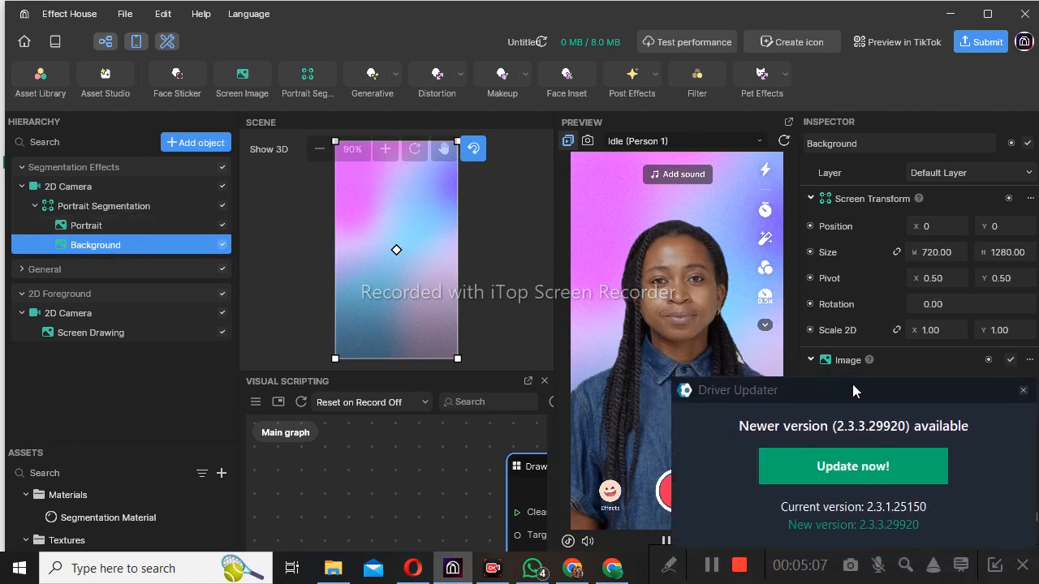
{"action": "left_click", "coordinate": [1022, 380]}
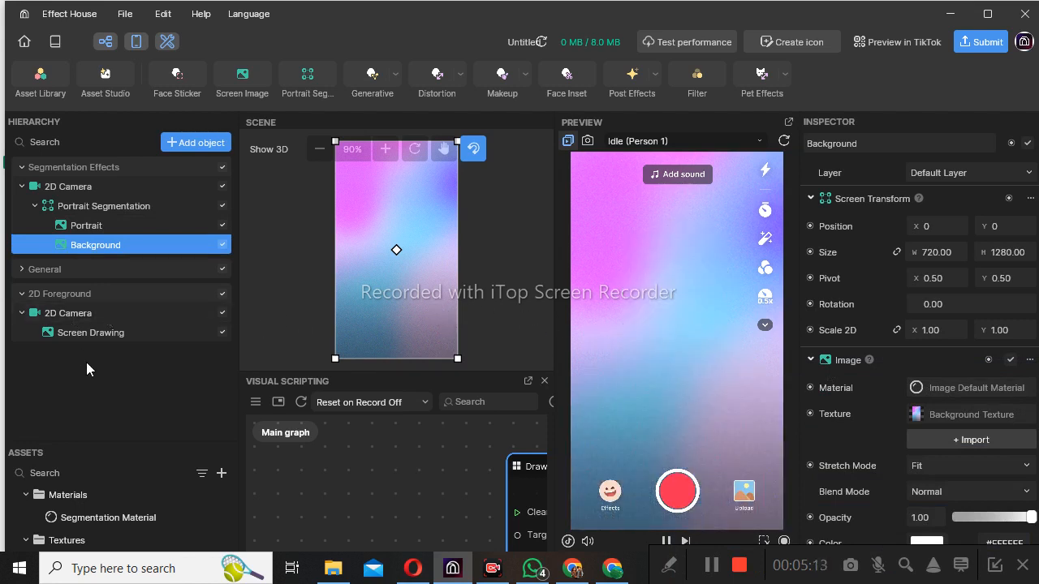
{"action": "left_click", "coordinate": [284, 339]}
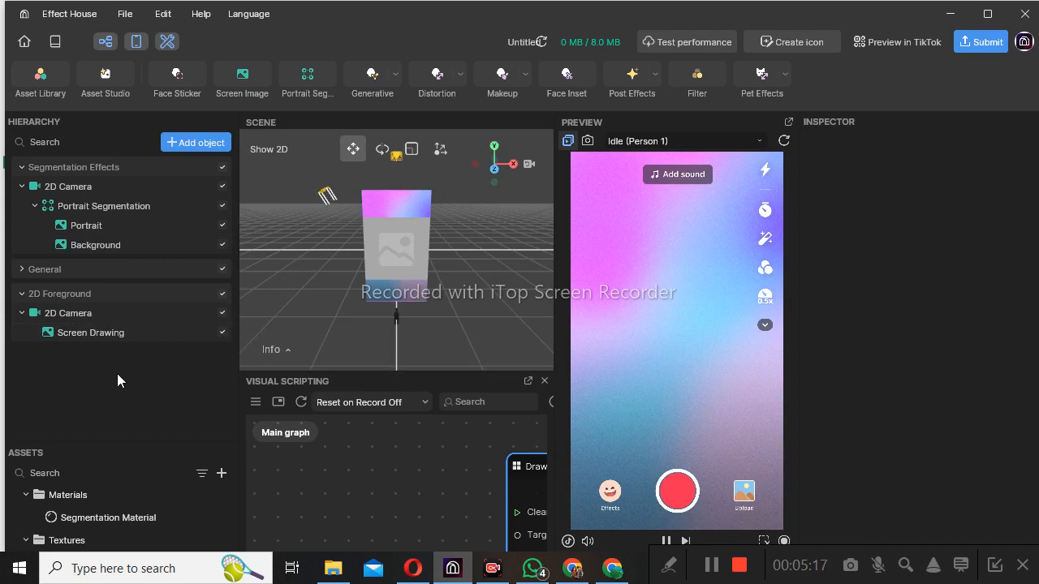
Select the Screen Drawing object and float the Visual Scripting graph as a separate window over the hierarchy and scene.
{"action": "left_click", "coordinate": [99, 335]}
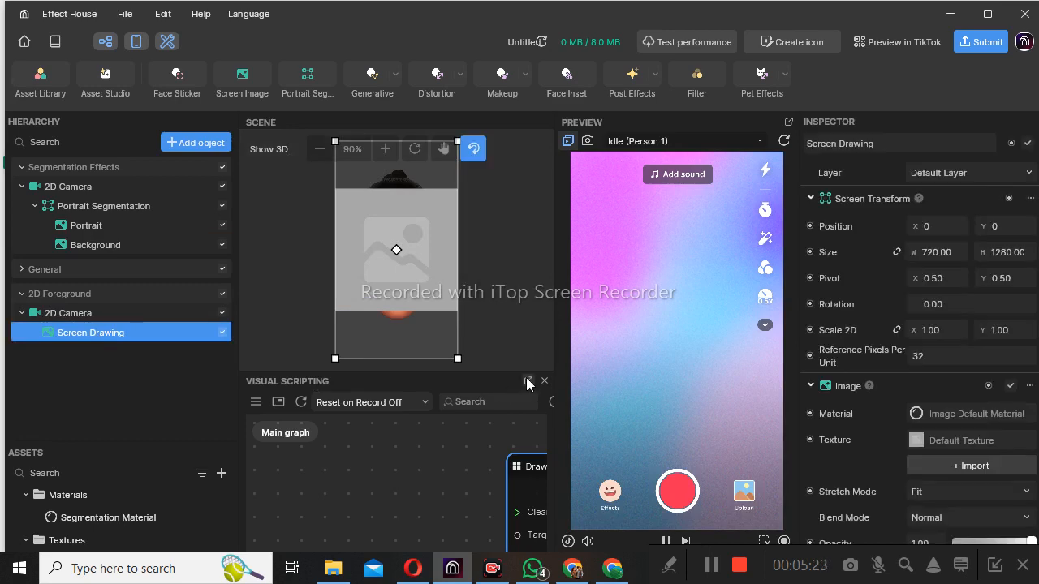
{"action": "left_click", "coordinate": [527, 380]}
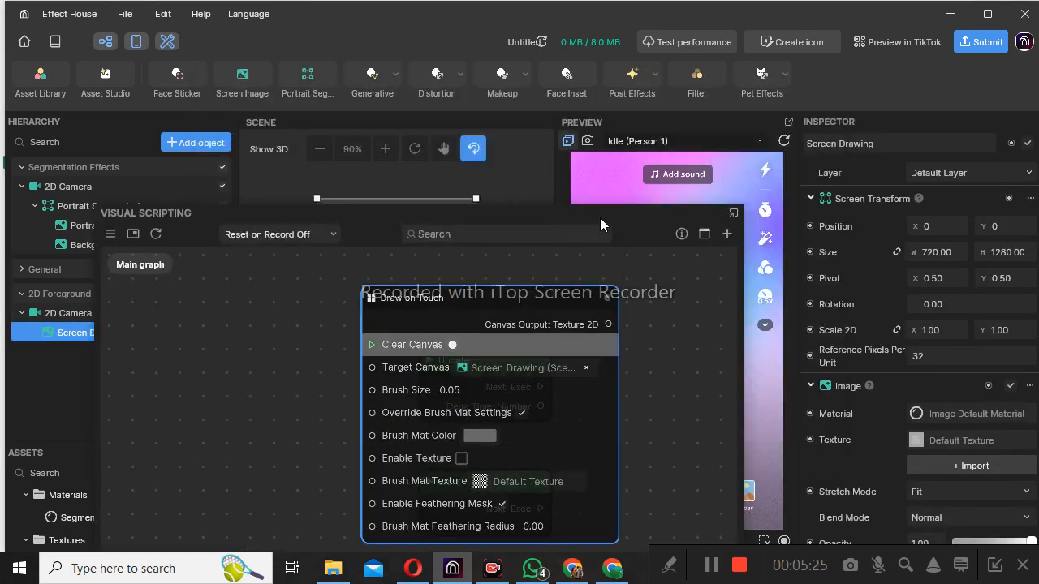
{"action": "left_click_drag", "start_coordinate": [620, 220], "coordinate": [526, 195]}
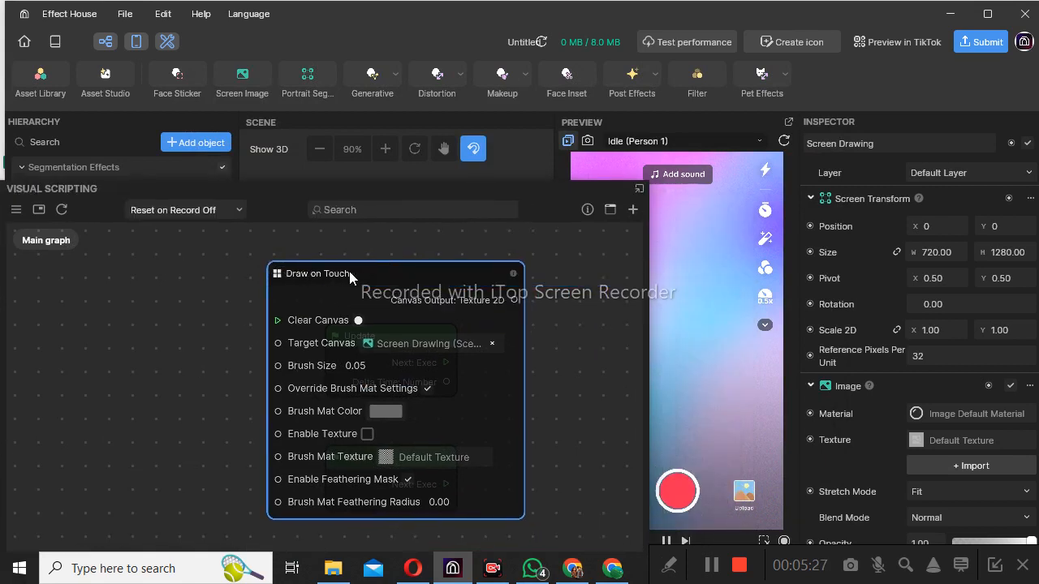
Spread out the Update, Start and Draw on Touch nodes, and connect Start's Next output to the Clear Canvas input.
{"action": "left_click_drag", "start_coordinate": [343, 319], "coordinate": [429, 319]}
{"action": "left_click_drag", "start_coordinate": [367, 338], "coordinate": [127, 257]}
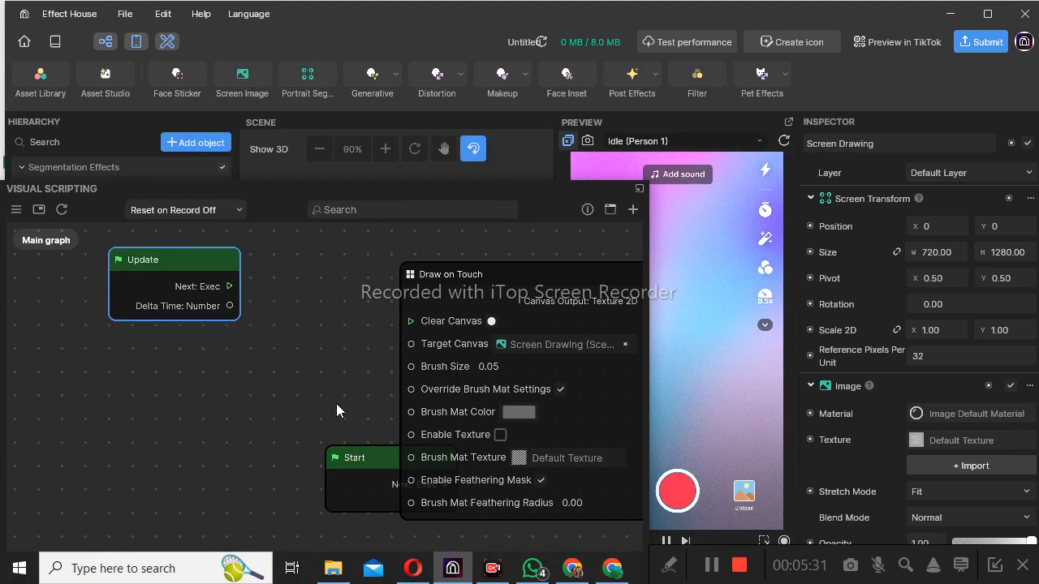
{"action": "left_click_drag", "start_coordinate": [342, 460], "coordinate": [136, 366]}
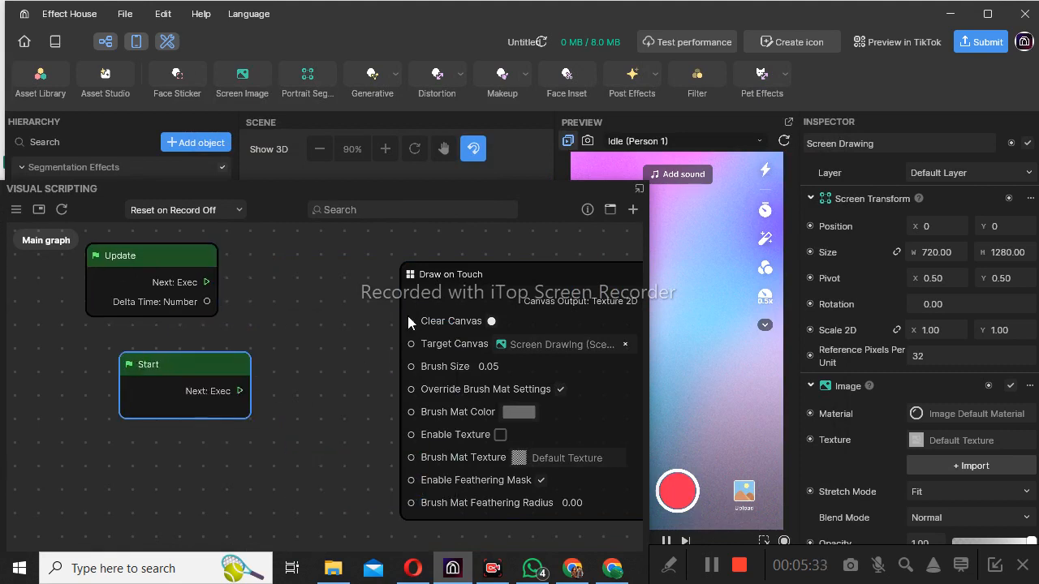
{"action": "left_click_drag", "start_coordinate": [417, 289], "coordinate": [341, 315]}
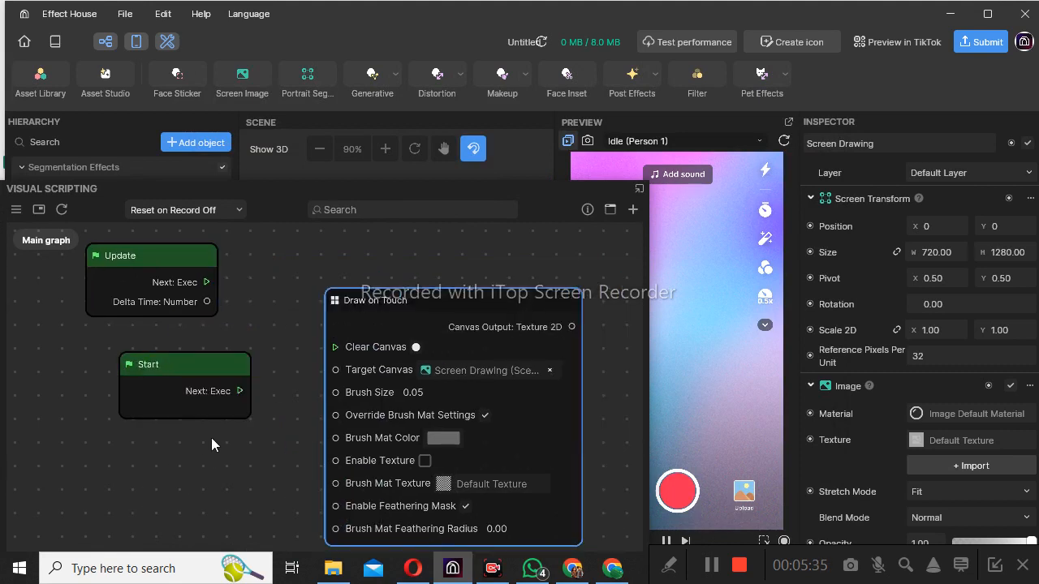
{"action": "left_click_drag", "start_coordinate": [241, 391], "coordinate": [337, 347]}
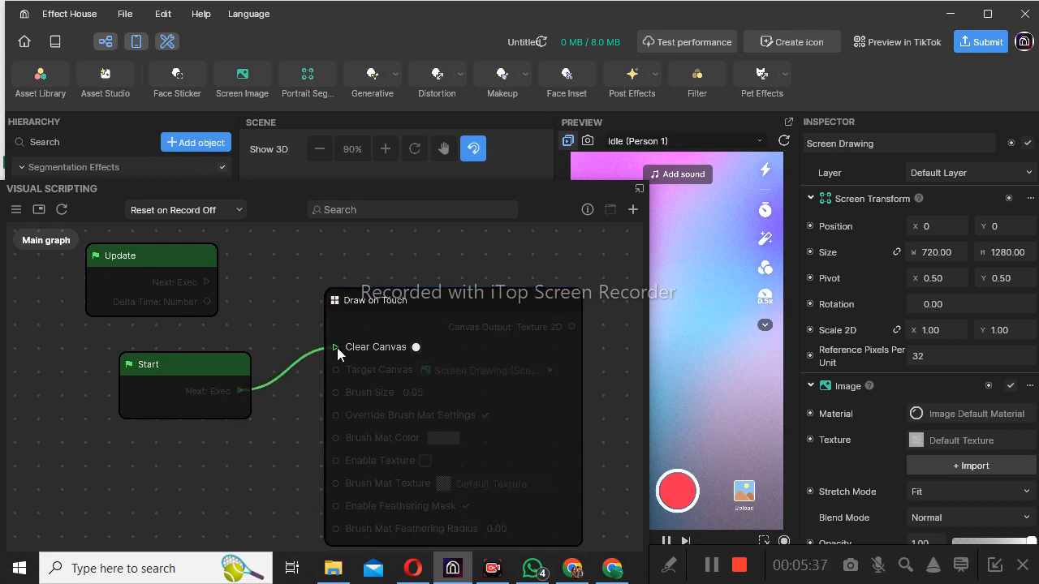
{"action": "left_click_drag", "start_coordinate": [496, 303], "coordinate": [475, 295]}
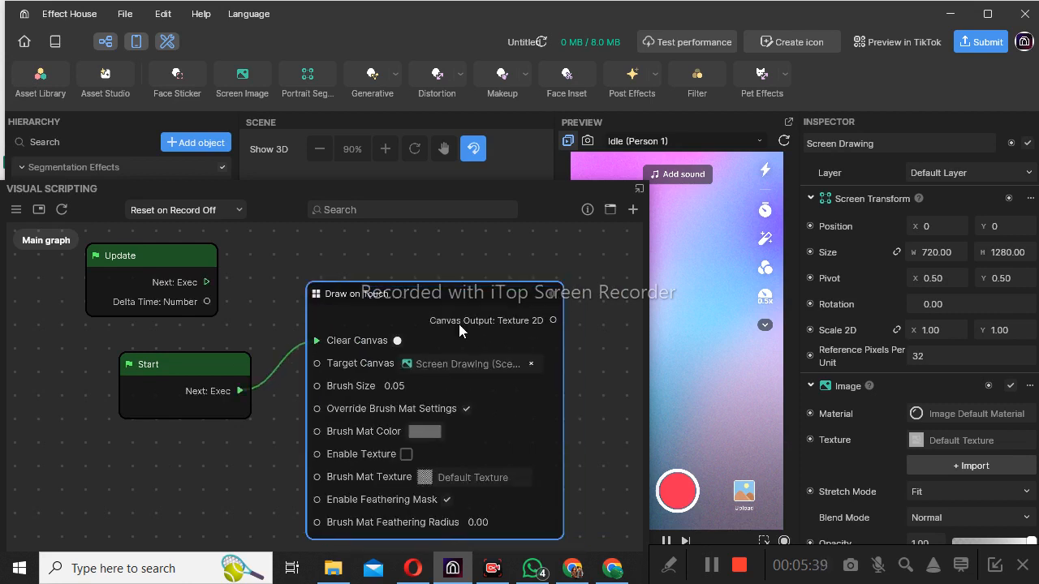
Set the Draw on Touch node's Brush Mat Color to bright red and shift the Visual Scripting window clear of the preview.
{"action": "left_click", "coordinate": [422, 431]}
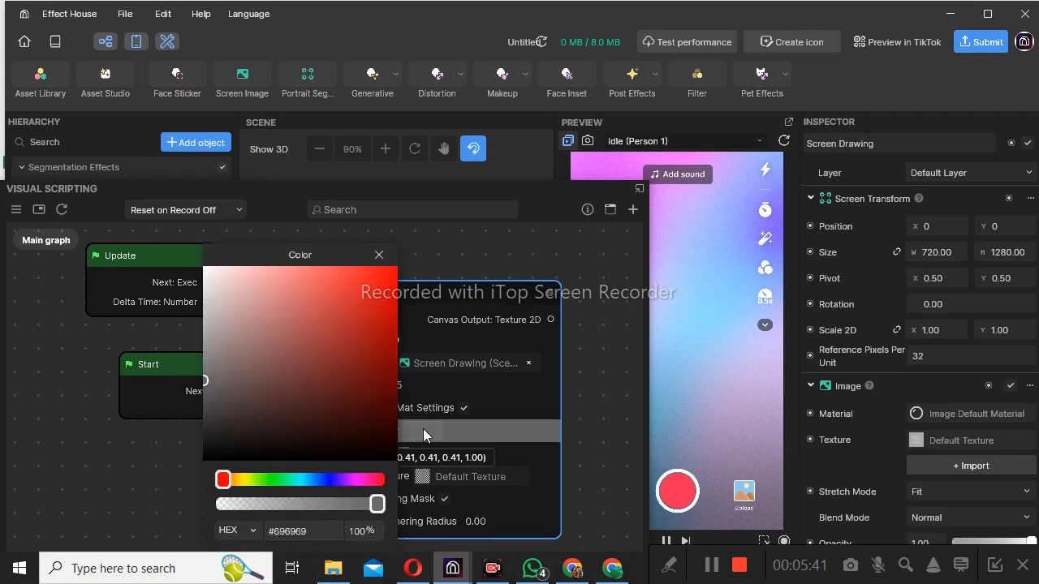
{"action": "left_click", "coordinate": [393, 277]}
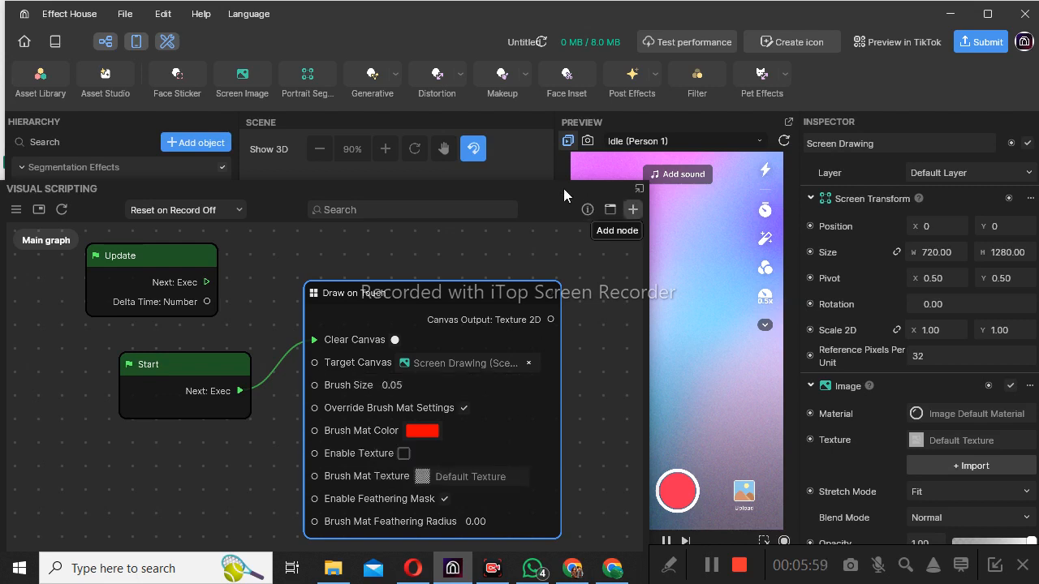
{"action": "left_click_drag", "start_coordinate": [564, 188], "coordinate": [488, 182]}
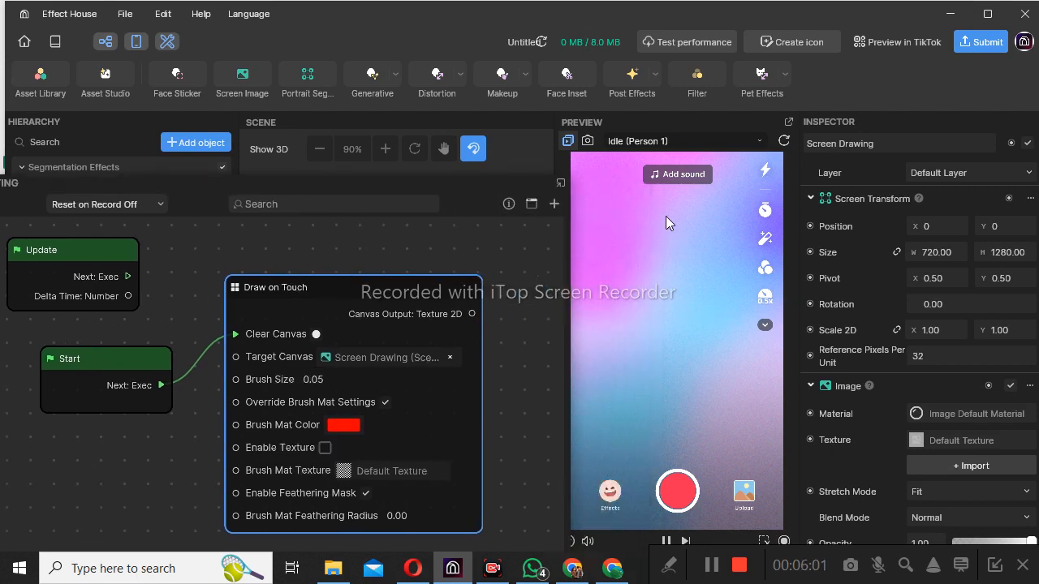
Test the red brush by painting dots and several strokes over the gradient background in the preview.
{"action": "left_click", "coordinate": [641, 387]}
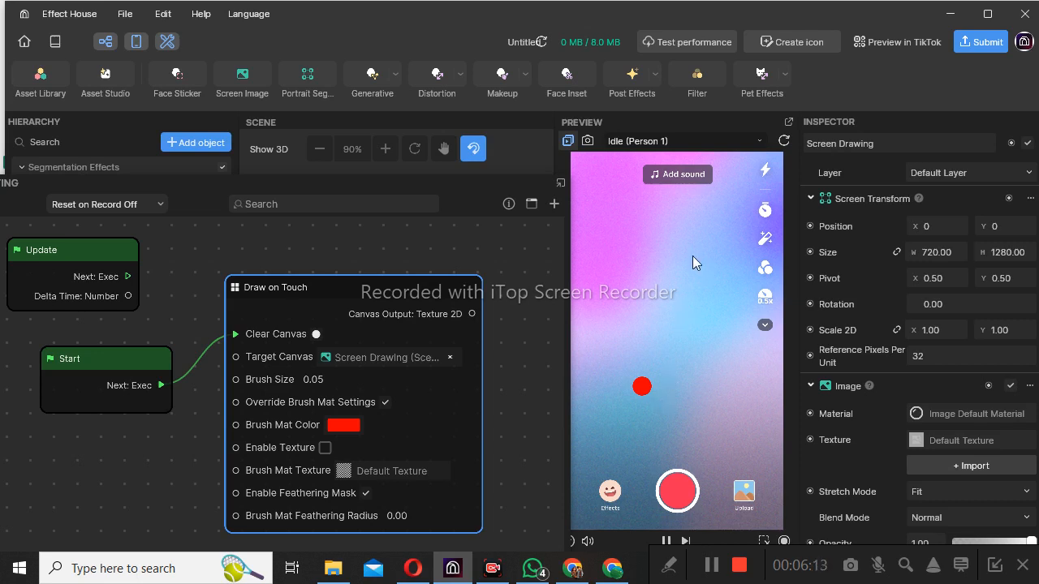
{"action": "left_click", "coordinate": [629, 392]}
{"action": "left_click_drag", "start_coordinate": [630, 390], "coordinate": [678, 285]}
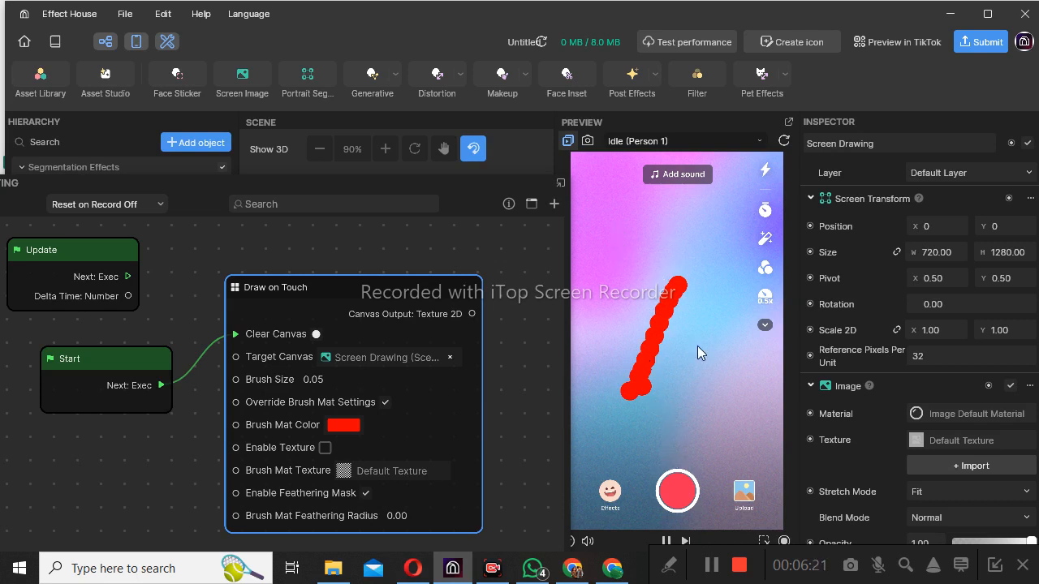
{"action": "mouse_move", "coordinate": [671, 453]}
{"action": "left_mouse_down"}
{"action": "mouse_move", "coordinate": [694, 288]}
{"action": "mouse_move", "coordinate": [677, 391]}
{"action": "left_mouse_up"}
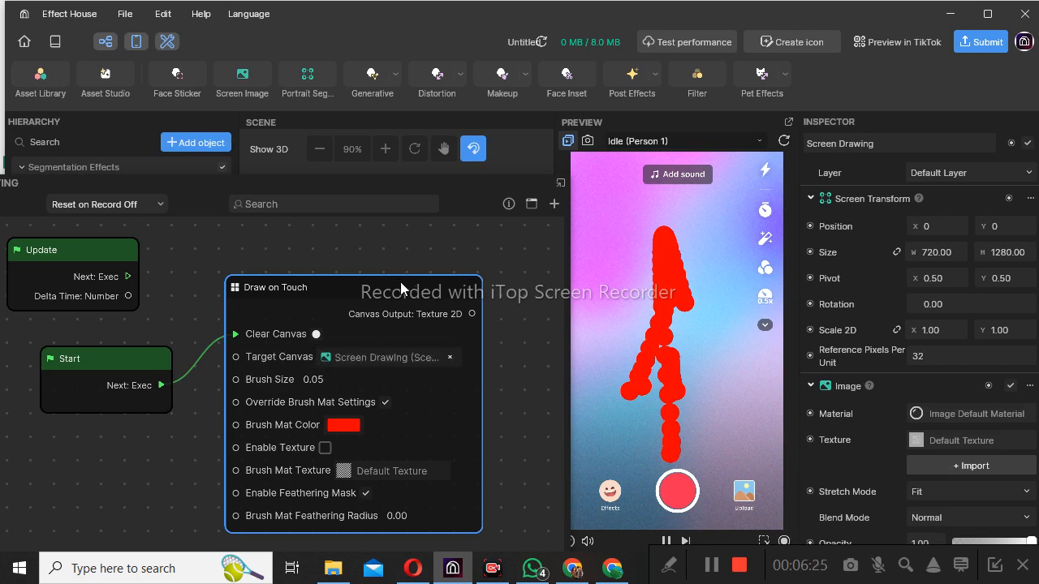
Raise the Draw on Touch node in the graph and add a Finger Touch node below the Start node.
{"action": "left_click_drag", "start_coordinate": [406, 288], "coordinate": [421, 246]}
{"action": "right_click", "coordinate": [92, 451]}
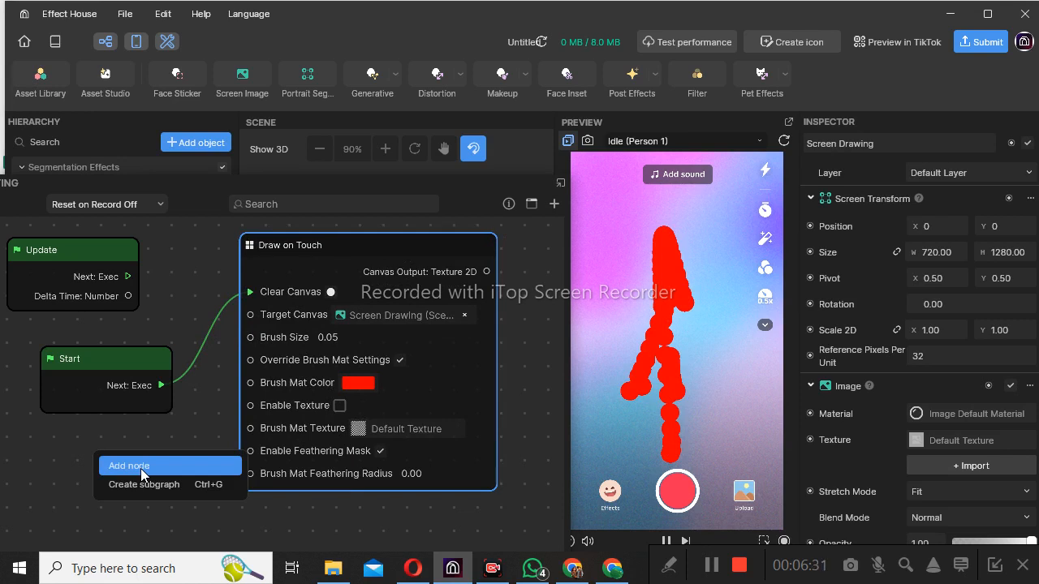
{"action": "left_click", "coordinate": [195, 452]}
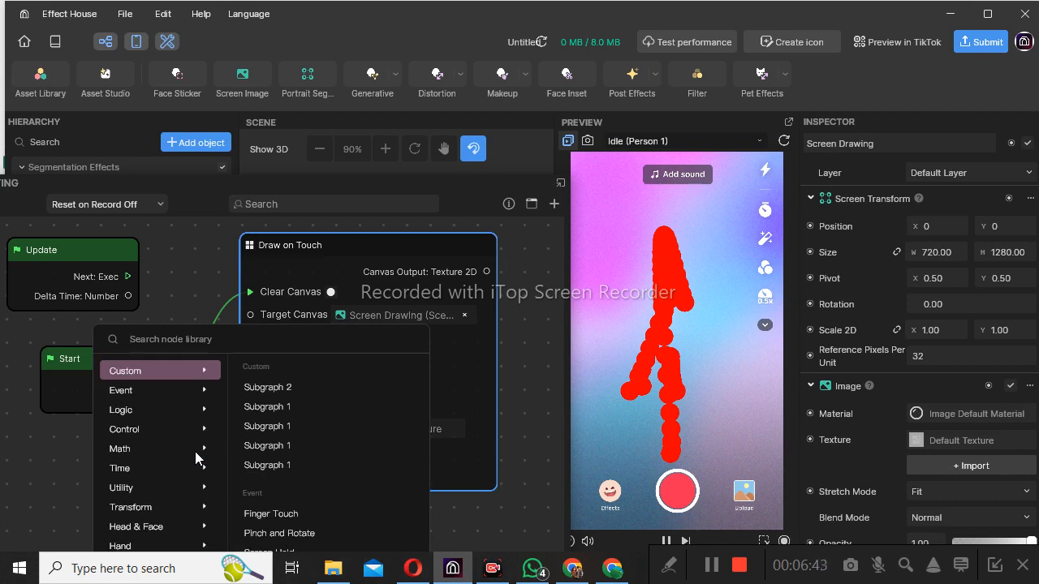
{"action": "type", "text": "f"}
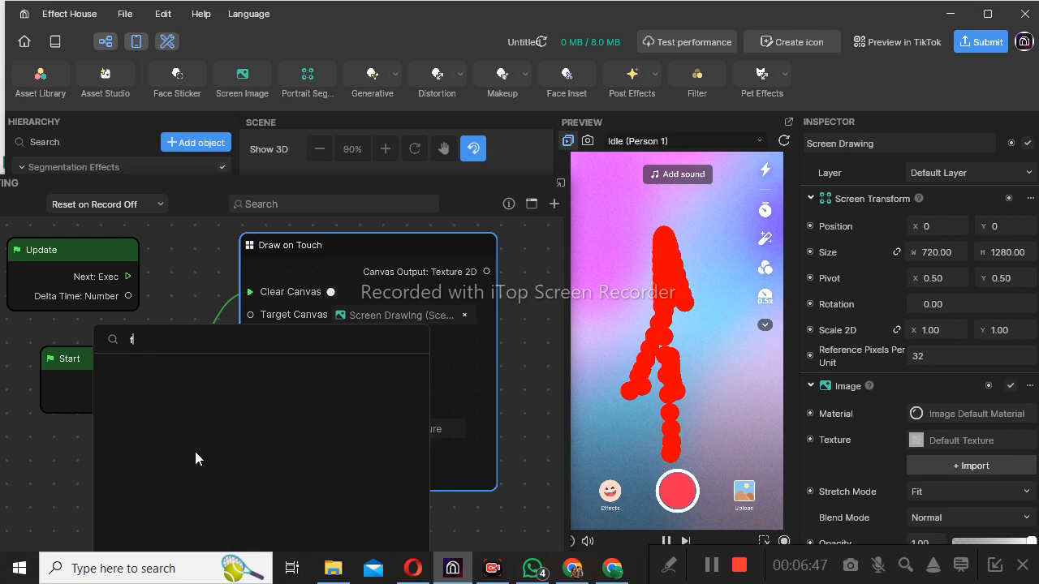
{"action": "type", "text": "k"}
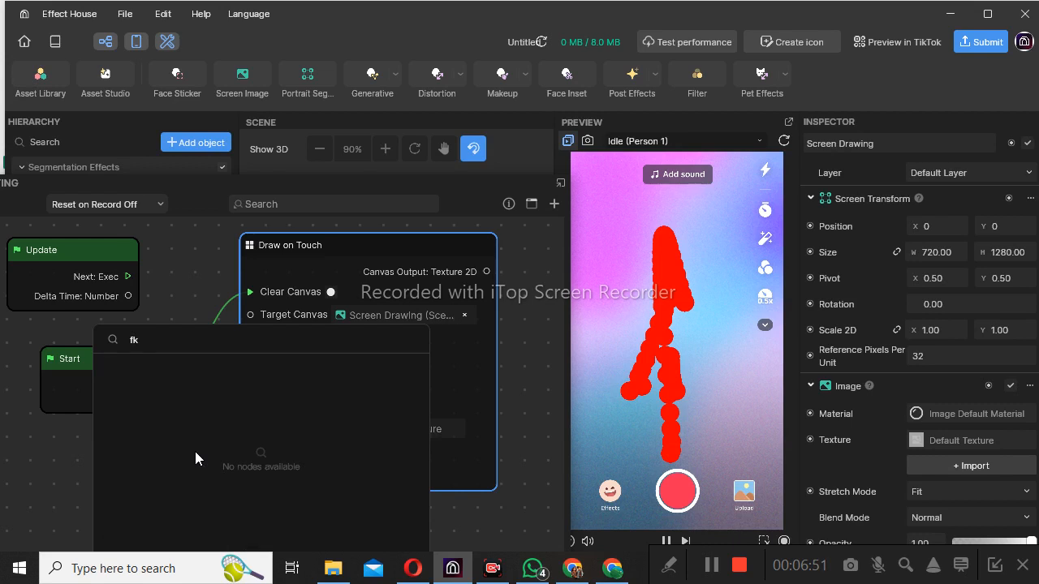
{"action": "key", "text": "Left"}
{"action": "key", "text": "BackSpace"}
{"action": "key", "text": "BackSpace"}
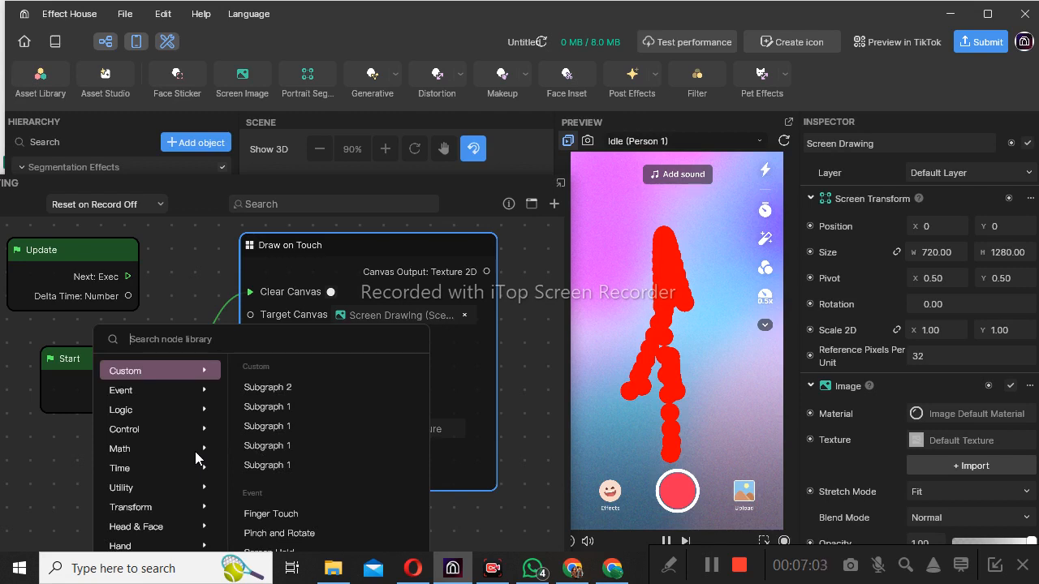
{"action": "type", "text": "f"}
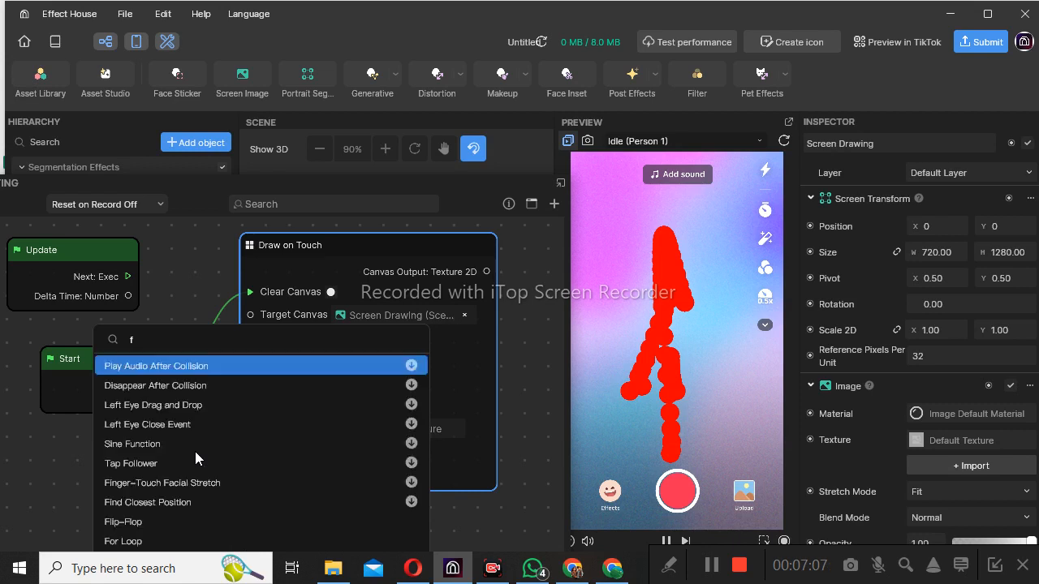
{"action": "type", "text": "i"}
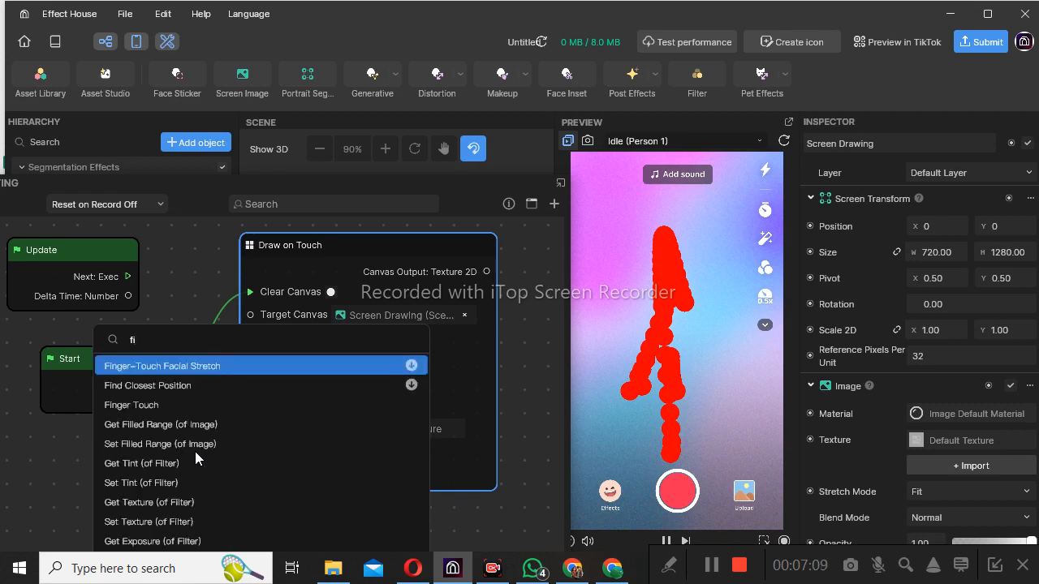
{"action": "left_click", "coordinate": [149, 408]}
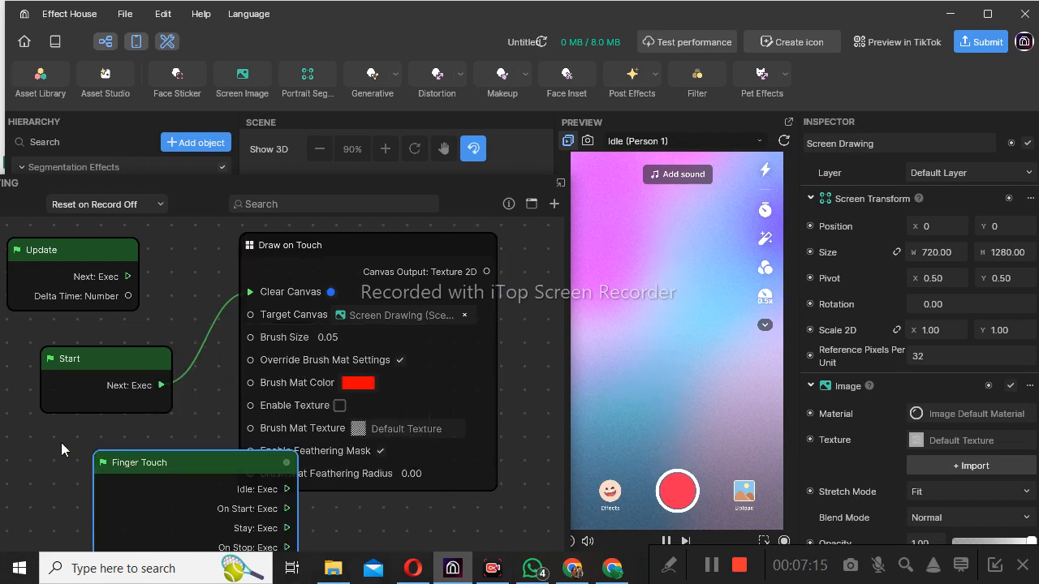
Replace the Start node with the Finger Touch node, connecting Finger Touch's On Start output to the Clear Canvas input.
{"action": "left_click_drag", "start_coordinate": [240, 469], "coordinate": [120, 444]}
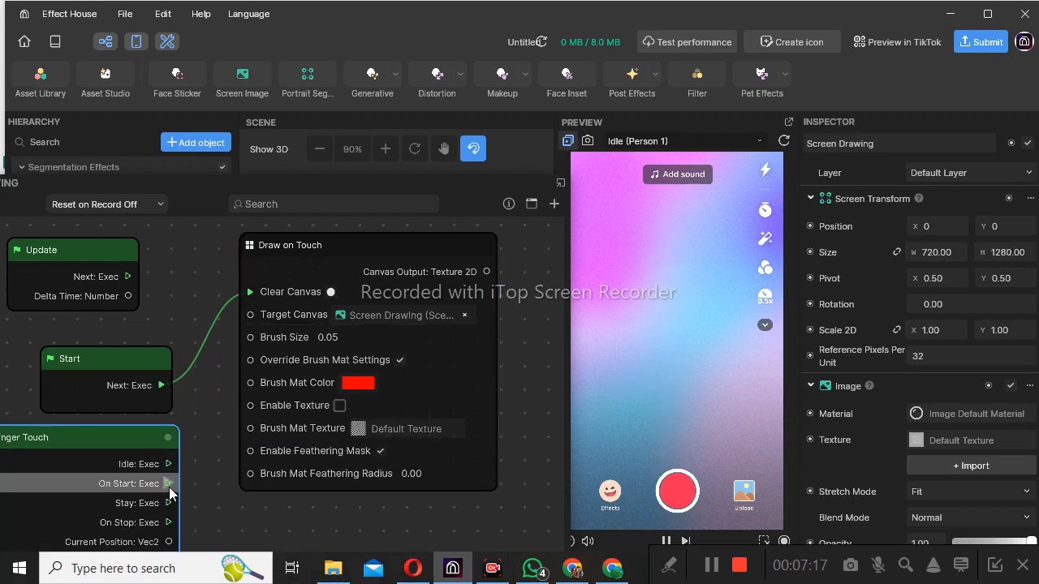
{"action": "left_click_drag", "start_coordinate": [120, 442], "coordinate": [69, 427]}
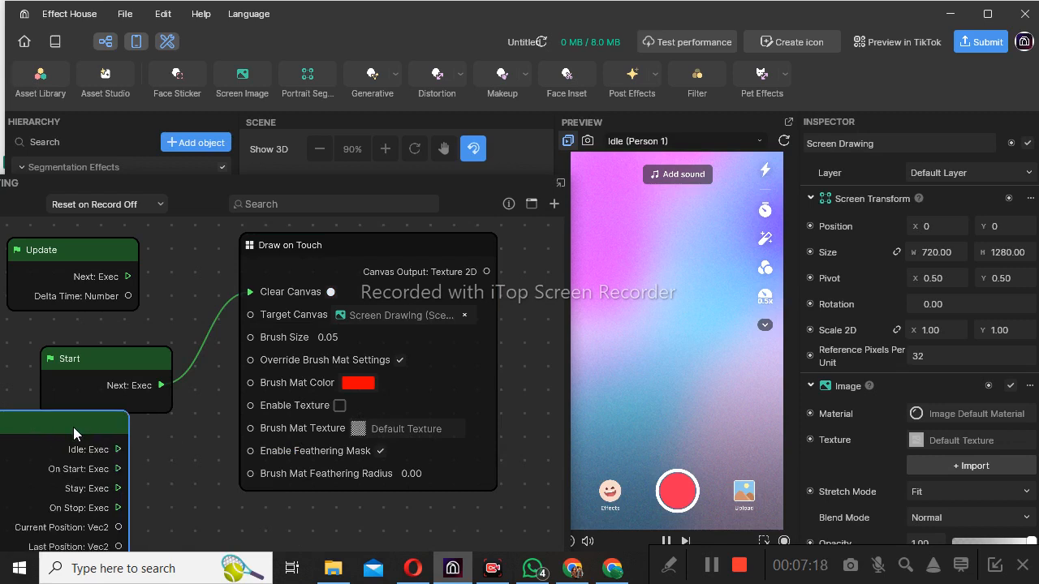
{"action": "left_click", "coordinate": [141, 360]}
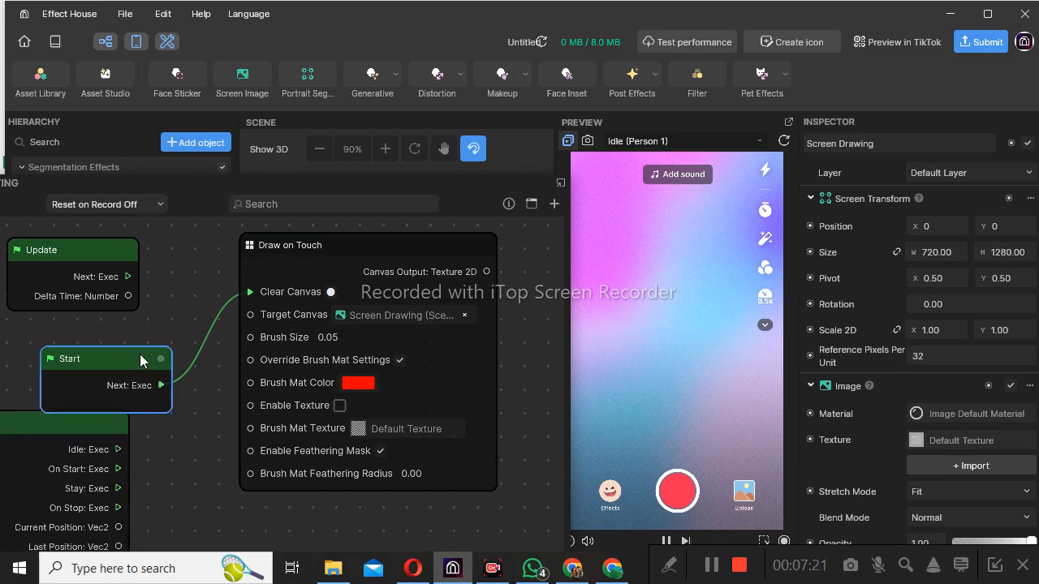
{"action": "key", "text": "Delete"}
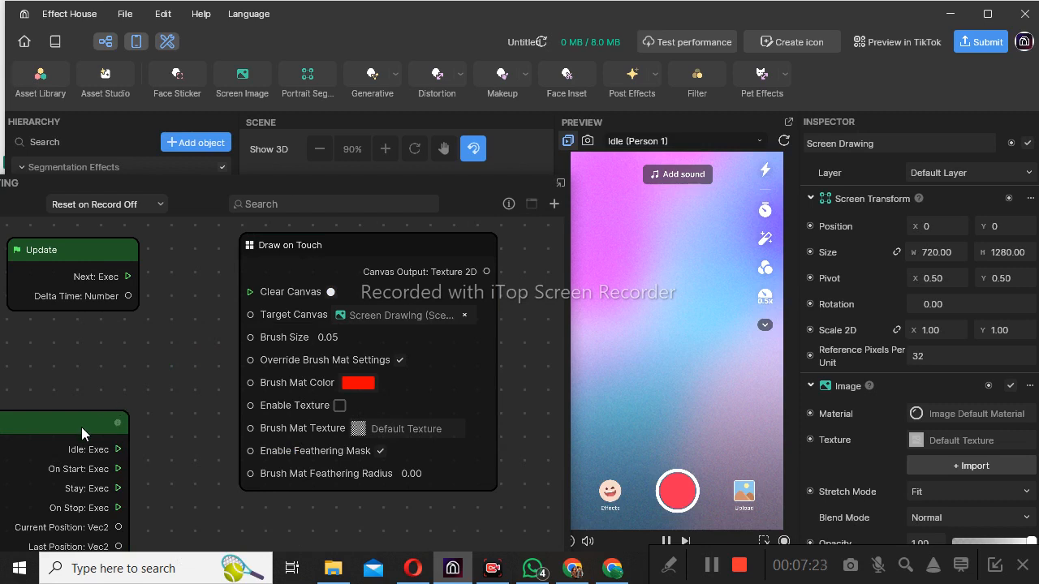
{"action": "left_click_drag", "start_coordinate": [85, 416], "coordinate": [111, 303]}
{"action": "left_click_drag", "start_coordinate": [145, 363], "coordinate": [255, 321]}
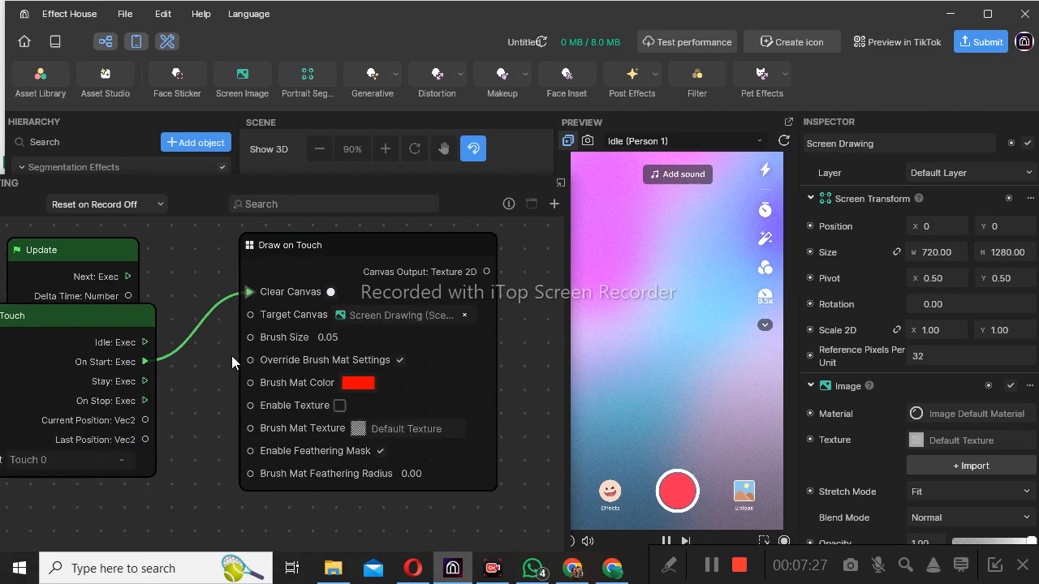
Add a Sequence node between the Finger Touch and Draw on Touch nodes.
{"action": "right_click", "coordinate": [185, 336]}
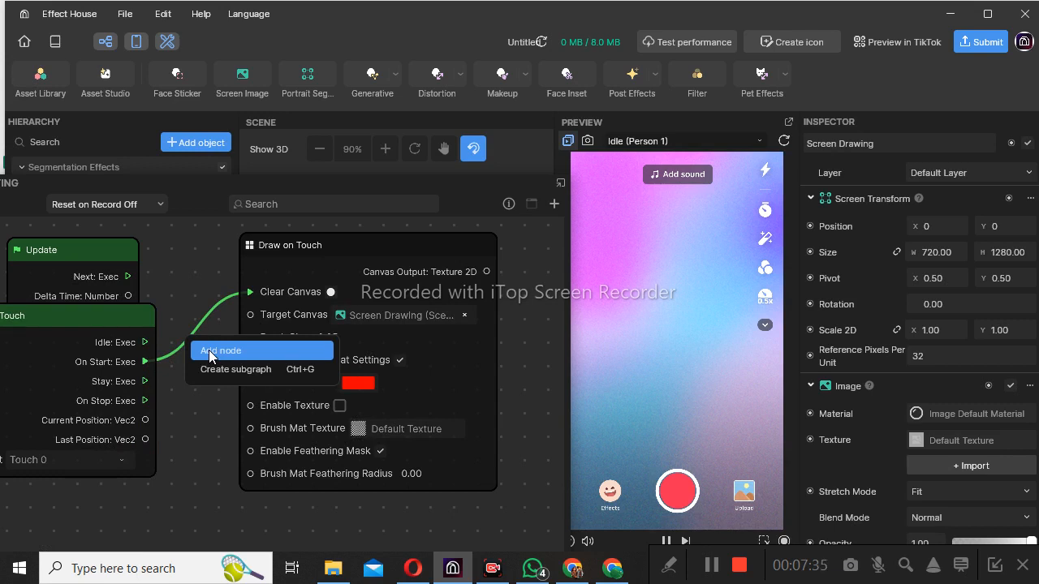
{"action": "key", "text": "Escape"}
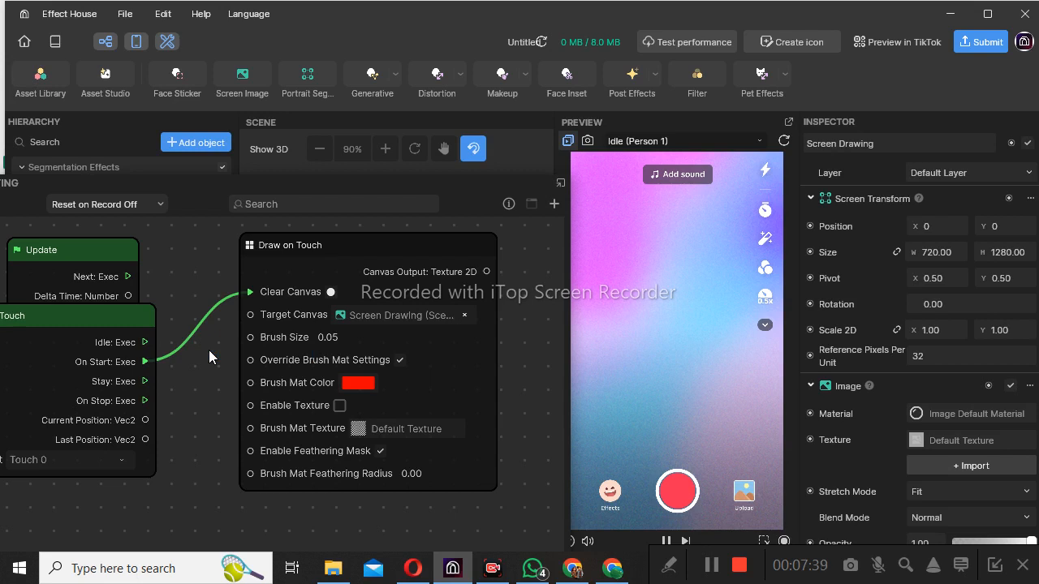
{"action": "double_click", "coordinate": [208, 350]}
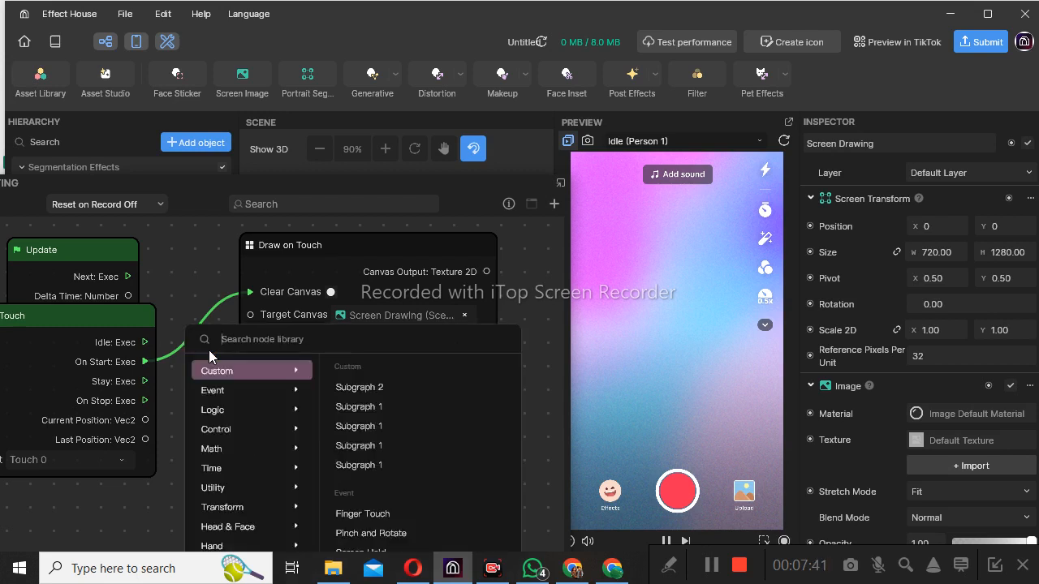
{"action": "type", "text": "se"}
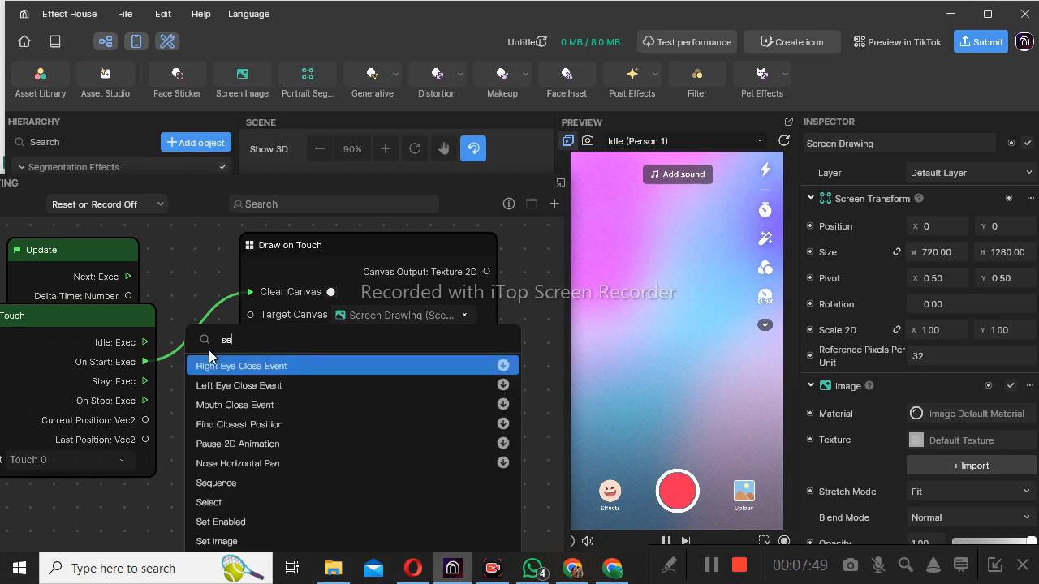
{"action": "left_click", "coordinate": [224, 483]}
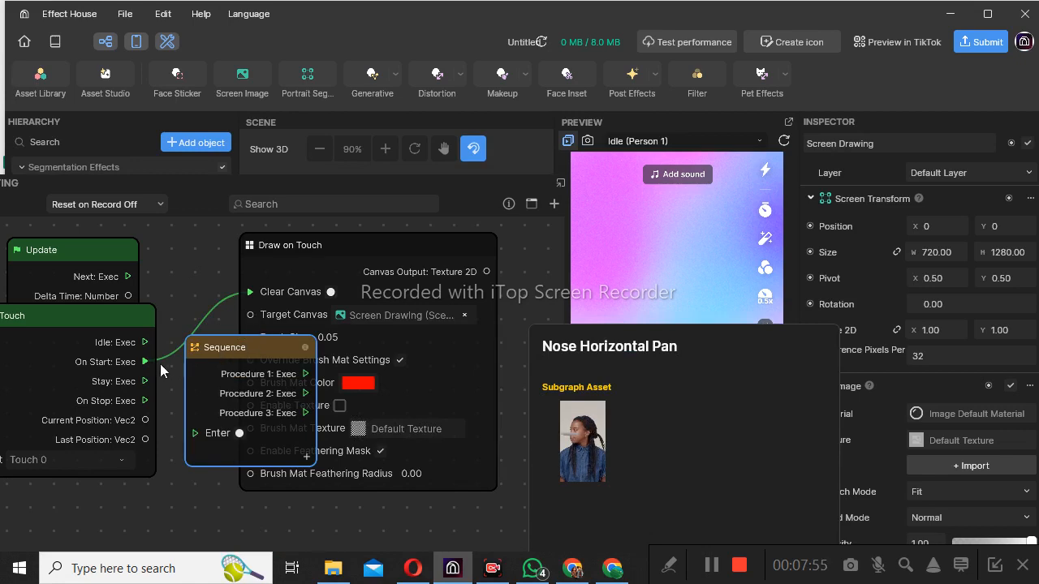
Route Finger Touch's On Start through the Sequence's Enter and Procedure 1 to Clear Canvas, and test red dots in the preview.
{"action": "left_click_drag", "start_coordinate": [145, 362], "coordinate": [190, 431]}
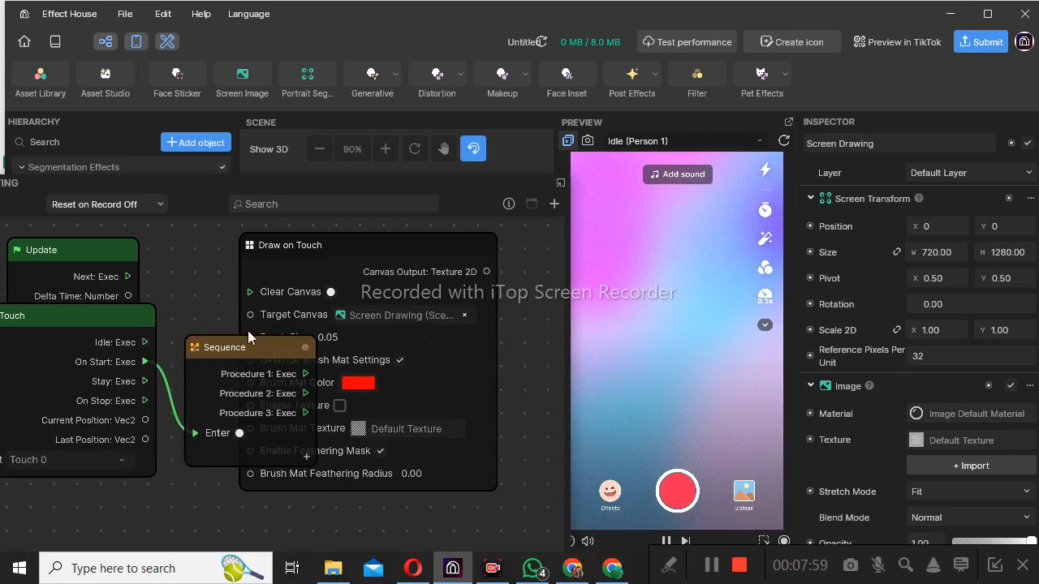
{"action": "left_click_drag", "start_coordinate": [262, 348], "coordinate": [250, 342]}
{"action": "left_click_drag", "start_coordinate": [171, 305], "coordinate": [249, 296]}
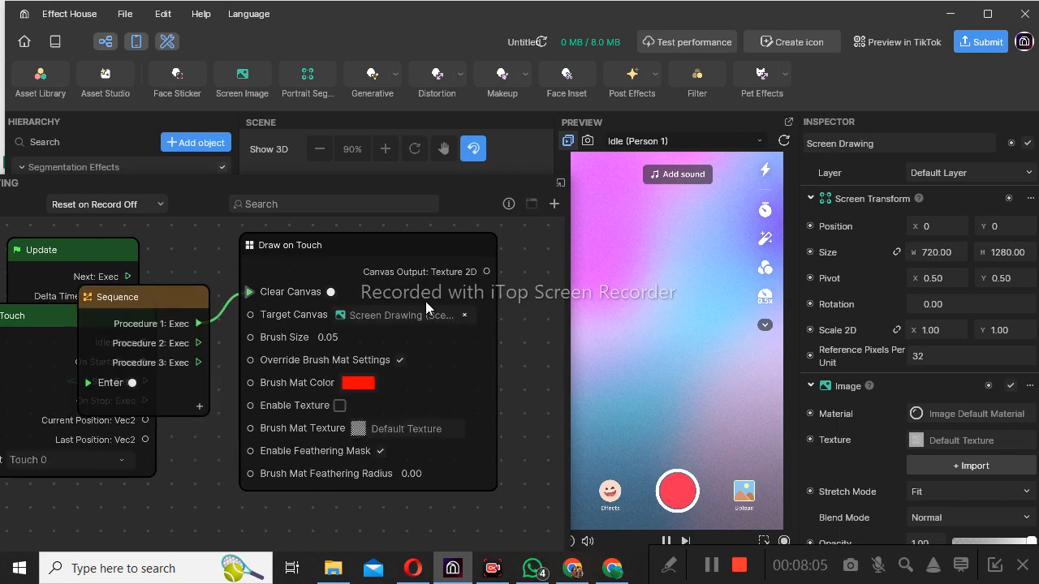
{"action": "left_click", "coordinate": [669, 408]}
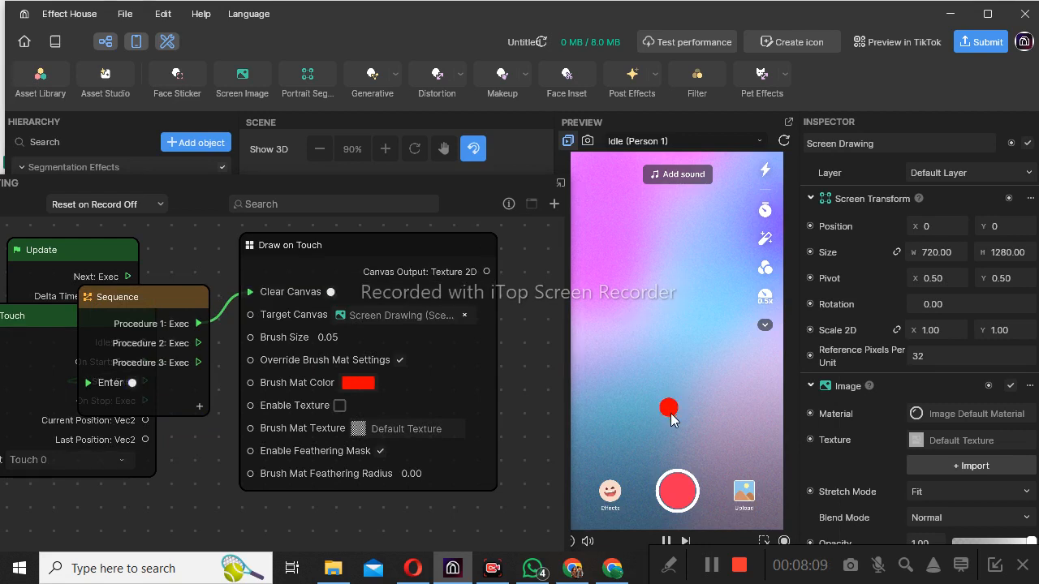
{"action": "left_click", "coordinate": [676, 352]}
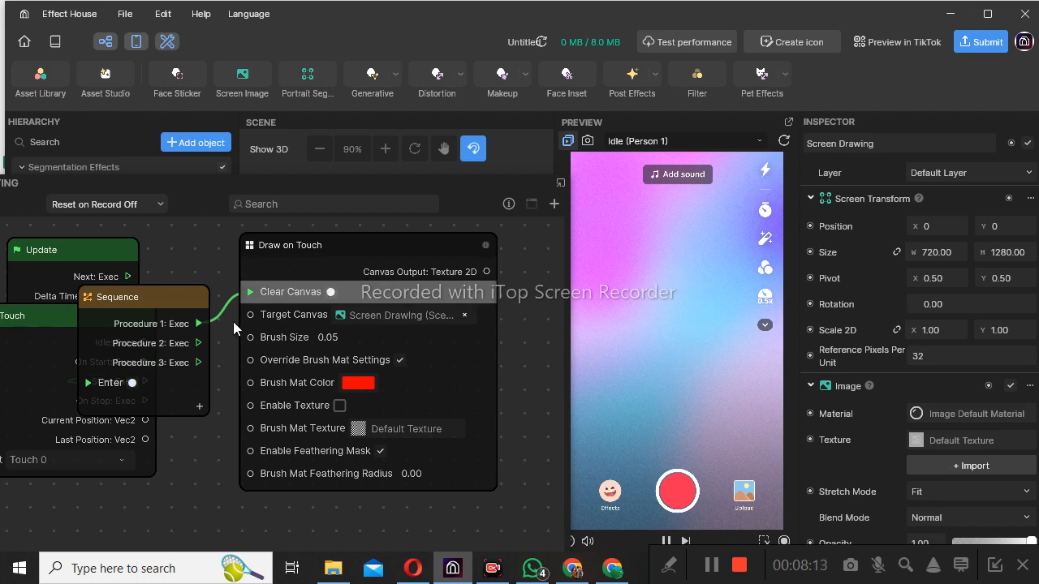
Spread the Sequence and Draw on Touch nodes apart, and dock and refloat the Visual Scripting window.
{"action": "left_click_drag", "start_coordinate": [153, 295], "coordinate": [212, 393]}
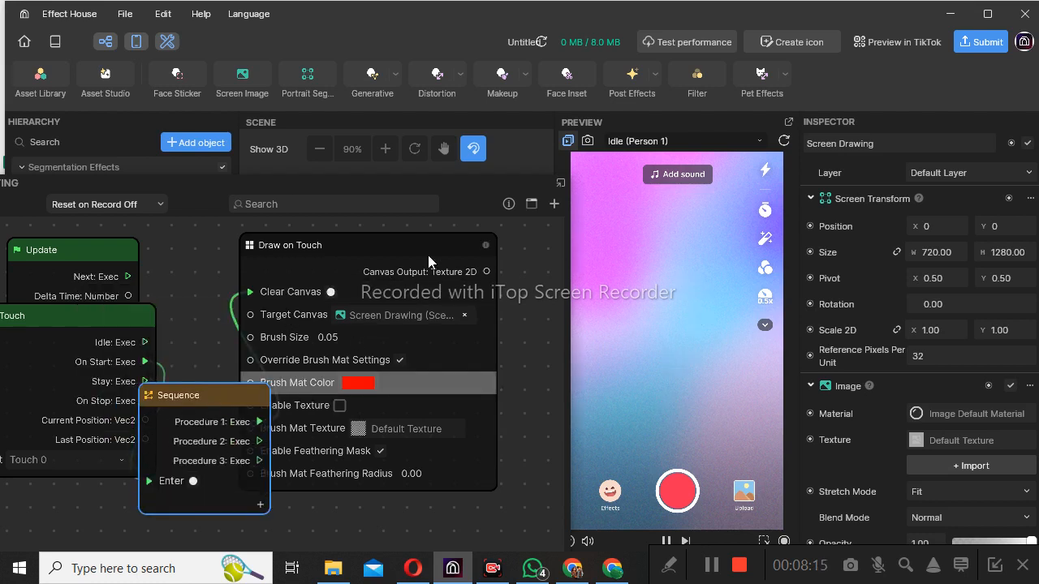
{"action": "left_click_drag", "start_coordinate": [415, 240], "coordinate": [454, 232]}
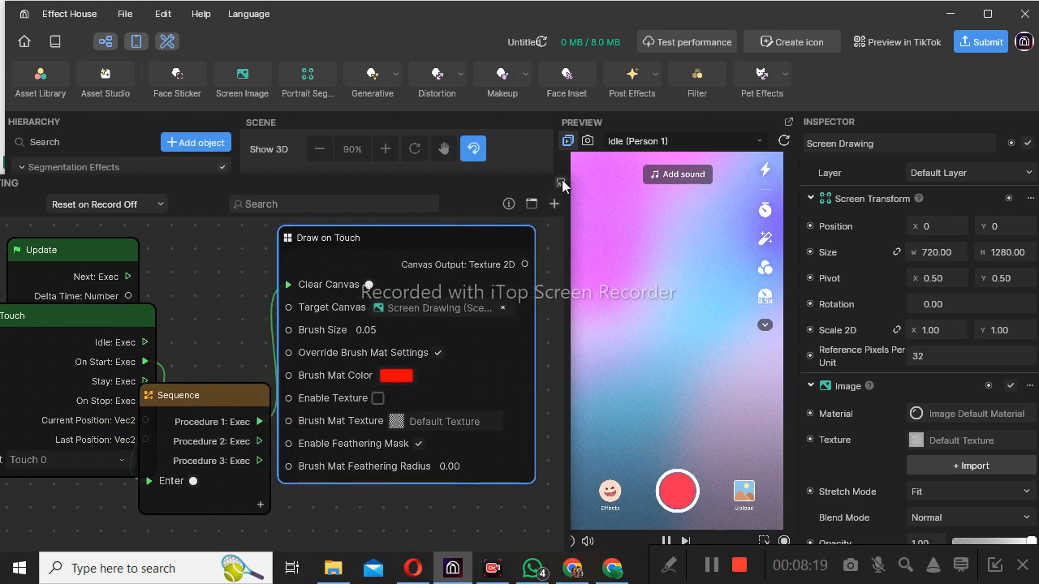
{"action": "left_click", "coordinate": [557, 201]}
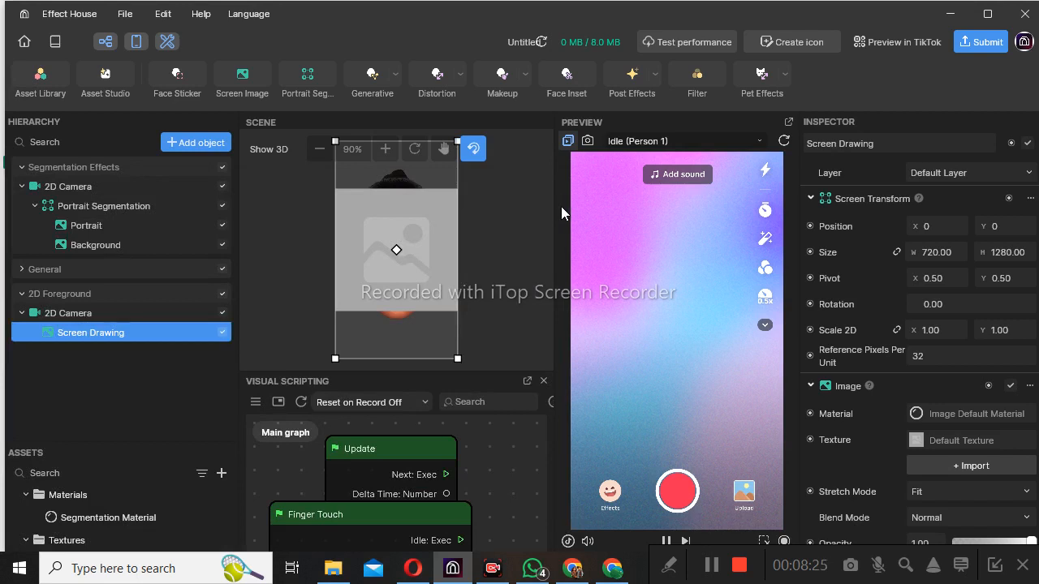
{"action": "left_click", "coordinate": [527, 381]}
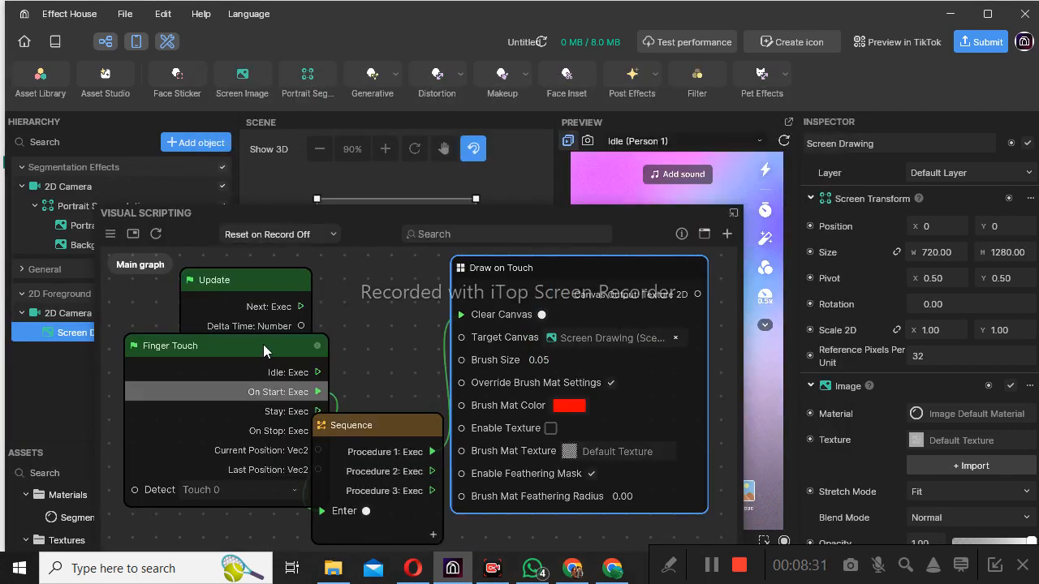
Delete the Finger Touch node, and connect a Get Scene Object node for Screen Drawing to the Target Canvas input.
{"action": "left_click_drag", "start_coordinate": [268, 344], "coordinate": [196, 340]}
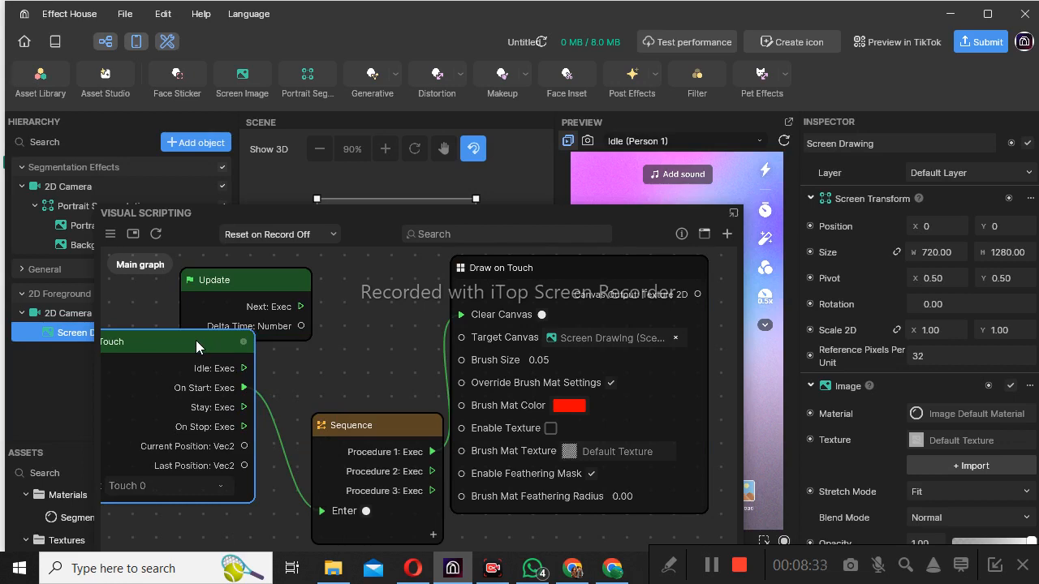
{"action": "key", "text": "Delete"}
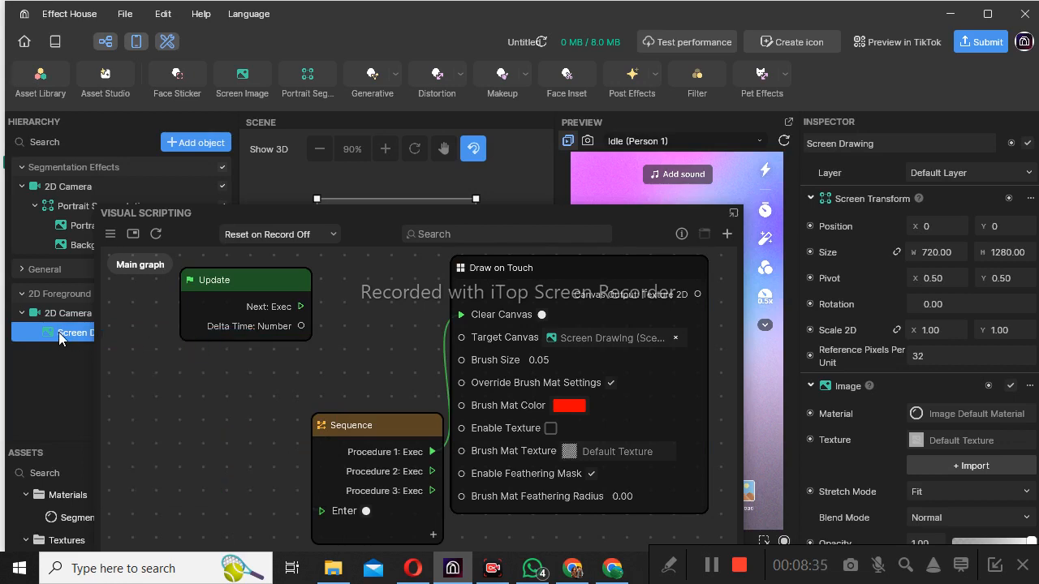
{"action": "mouse_move", "coordinate": [59, 332]}
{"action": "left_mouse_down"}
{"action": "mouse_move", "coordinate": [197, 411]}
{"action": "mouse_move", "coordinate": [176, 383]}
{"action": "left_mouse_up"}
{"action": "mouse_move", "coordinate": [335, 420]}
{"action": "left_mouse_down"}
{"action": "mouse_move", "coordinate": [471, 340]}
{"action": "mouse_move", "coordinate": [462, 338]}
{"action": "left_mouse_up"}
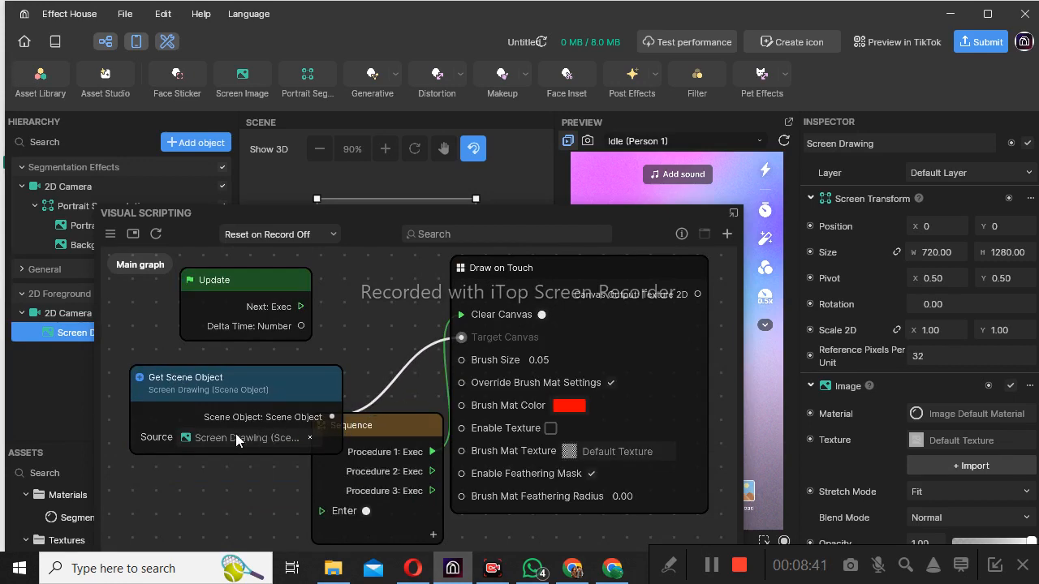
{"action": "left_click", "coordinate": [236, 438]}
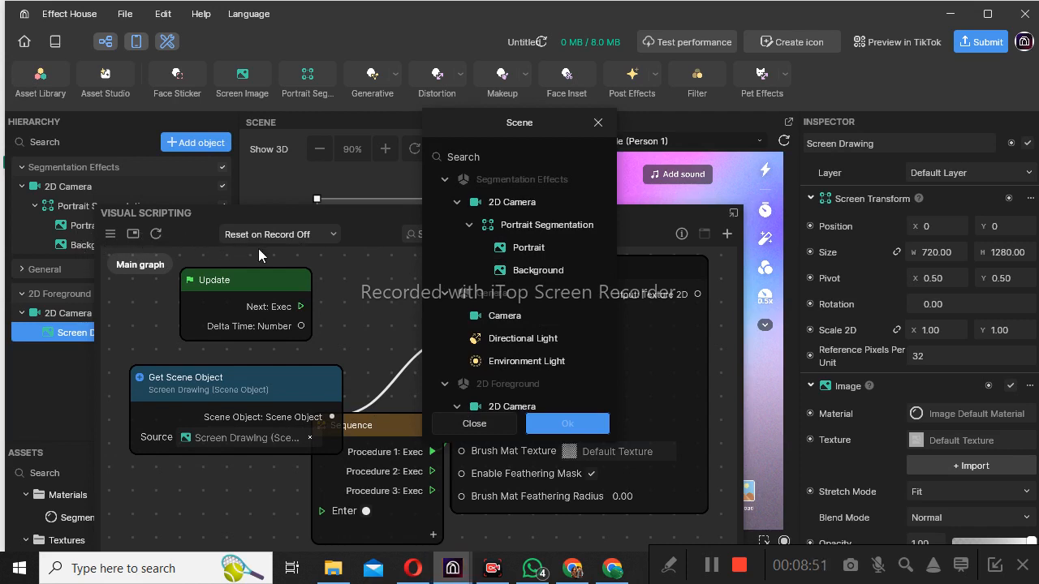
{"action": "left_click", "coordinate": [591, 128]}
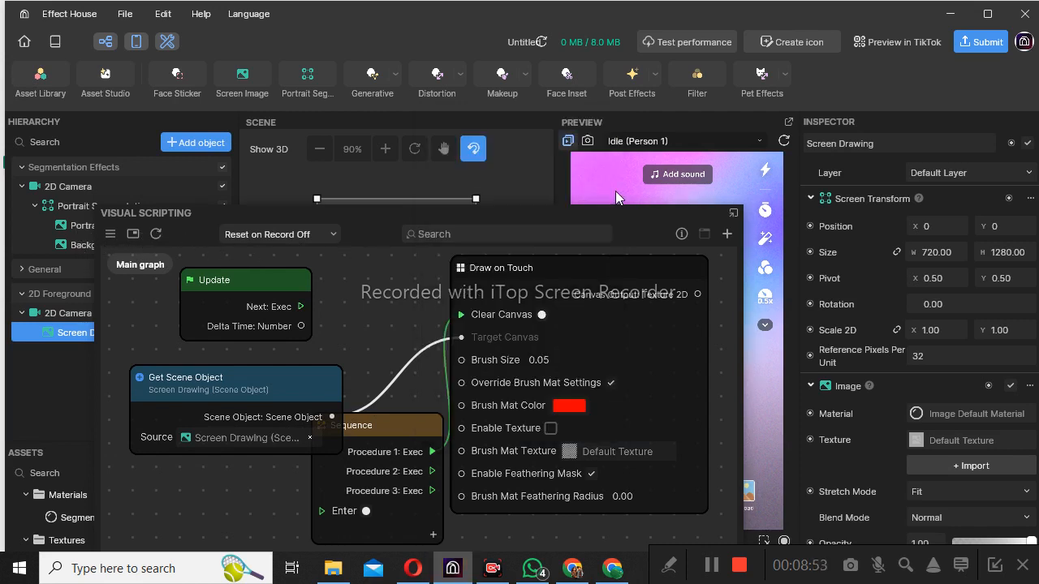